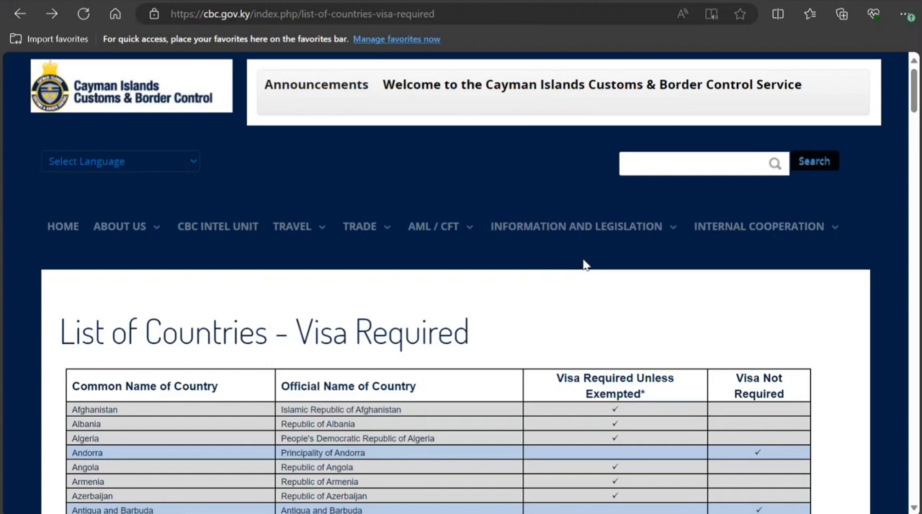
# Step: Review the country table to see which nationalities require a Cayman Islands visa and which do not
pyautogui.scroll(-1, 584, 265)
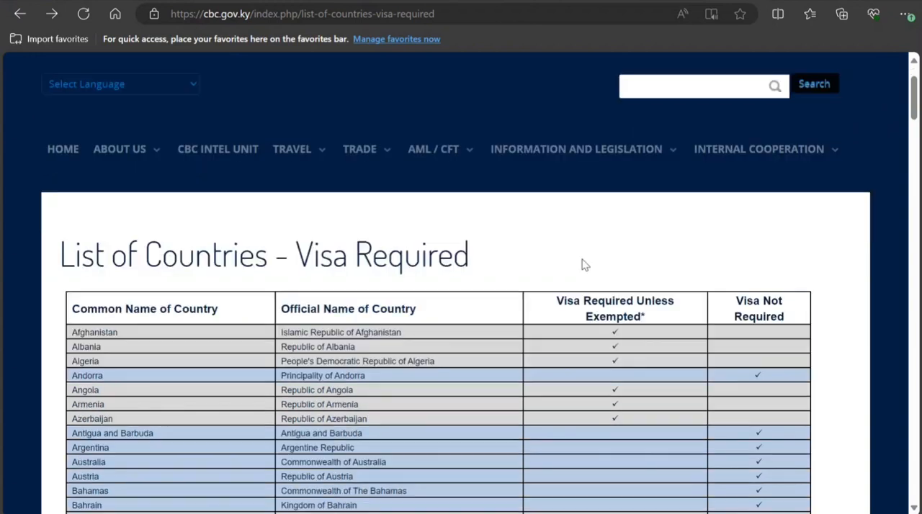
pyautogui.scroll(-2, 584, 265)
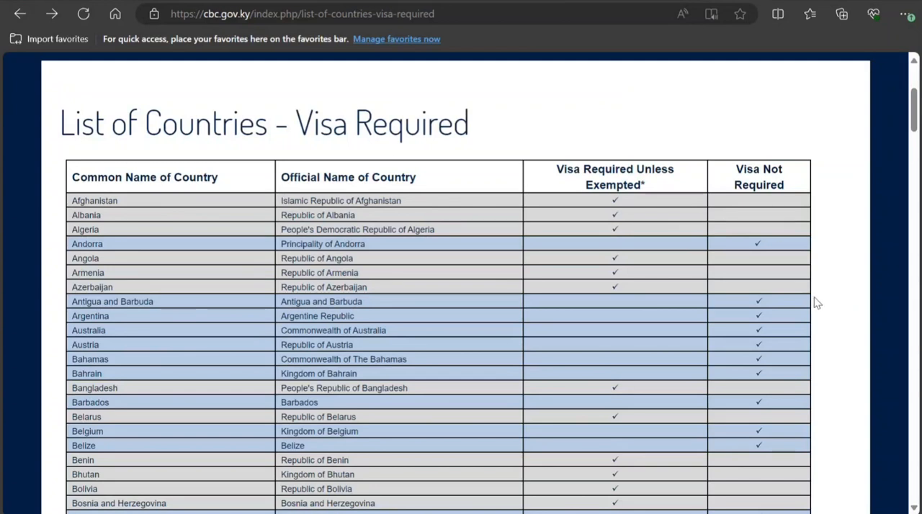
pyautogui.scroll(-1, 769, 282)
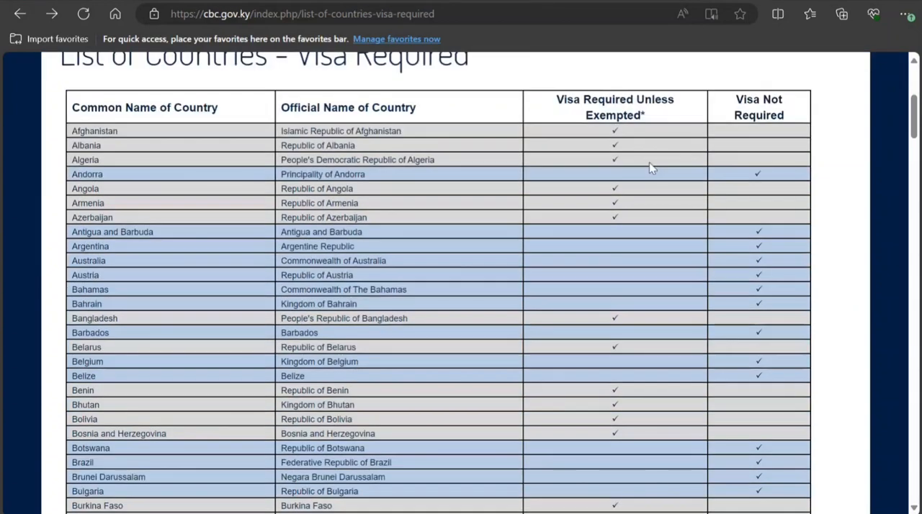
pyautogui.scroll(-5, 130, 269)
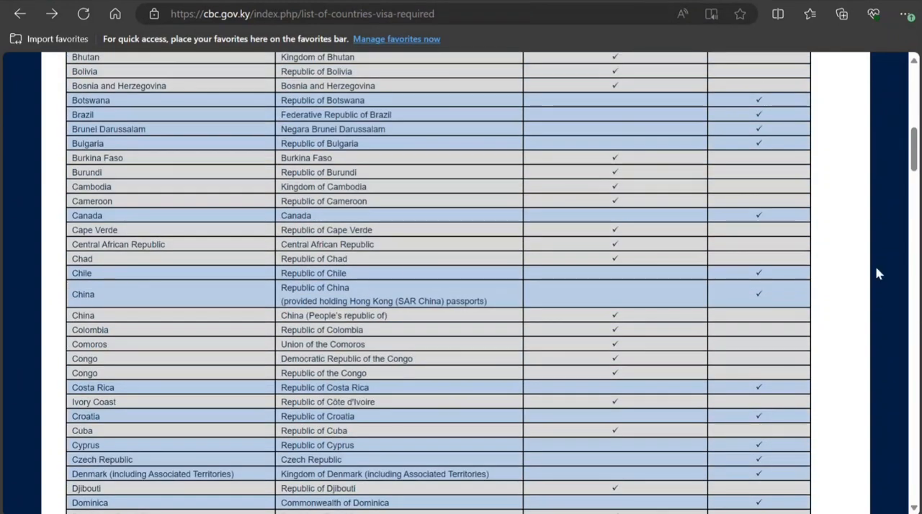
pyautogui.scroll(-7, 303, 314)
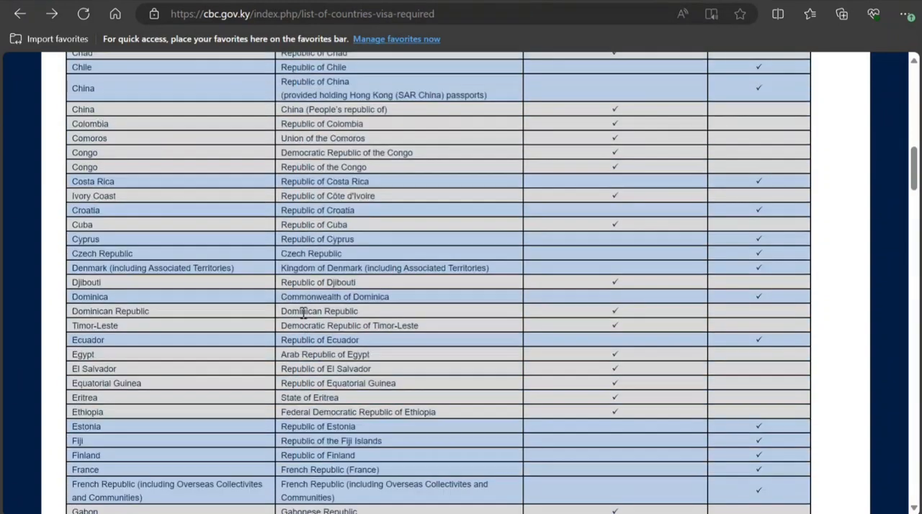
pyautogui.scroll(-2, 303, 314)
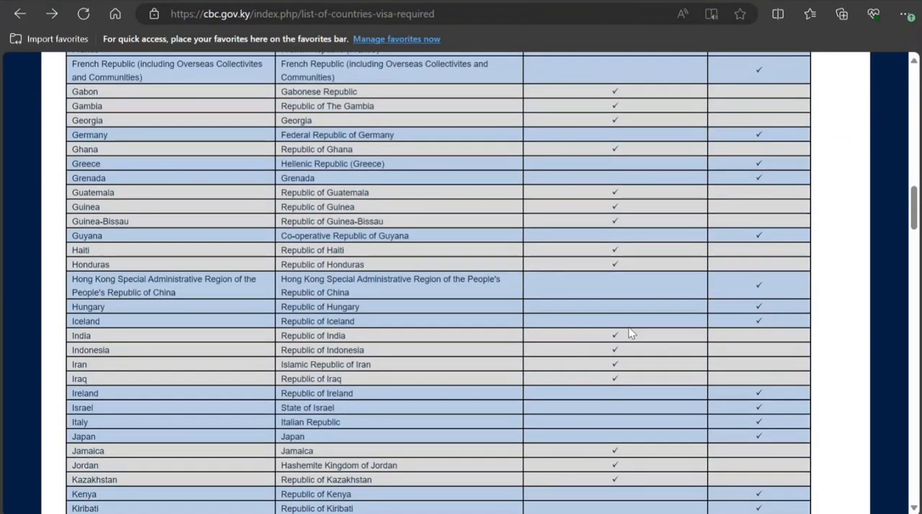
pyautogui.scroll(-1, 594, 346)
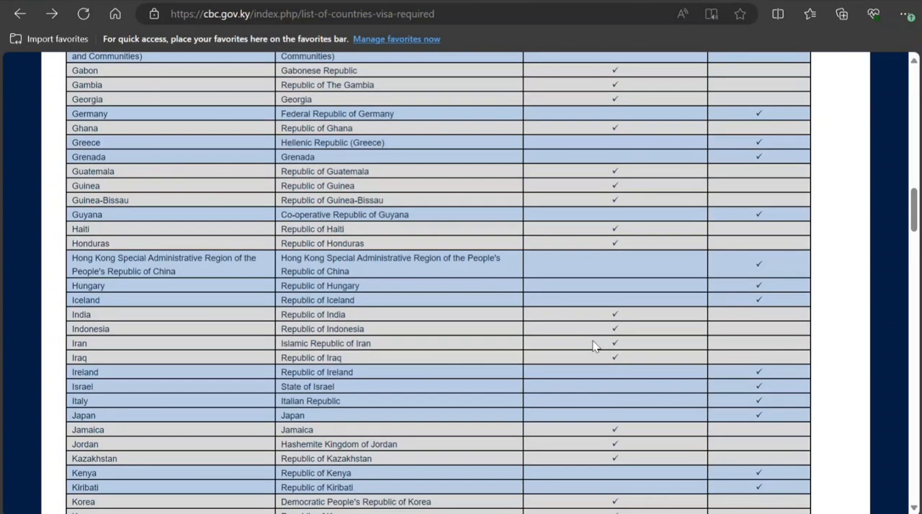
pyautogui.scroll(-20, 593, 343)
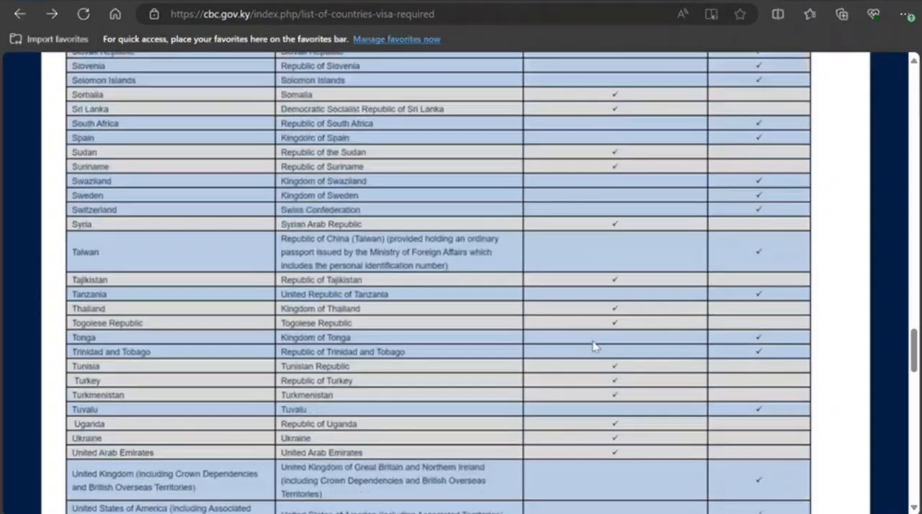
pyautogui.scroll(-8, 593, 346)
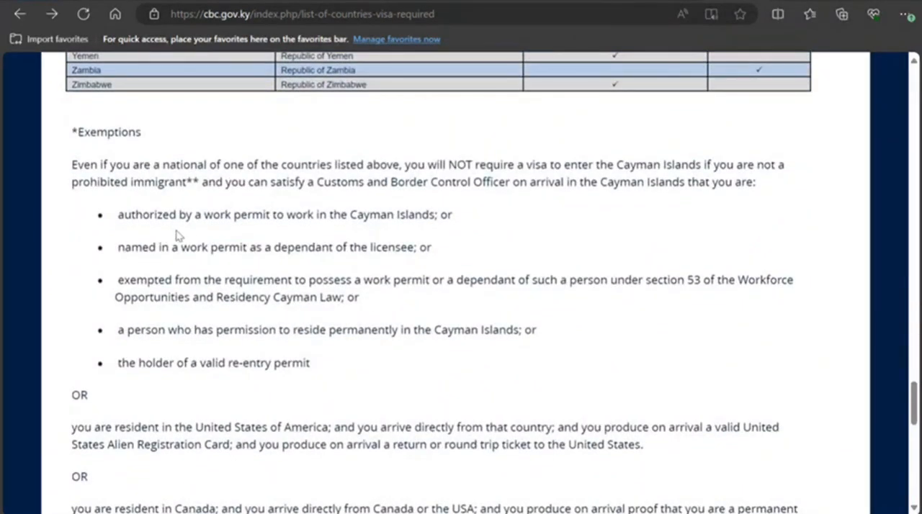
# Step: Examine the visa exemptions for work permit holders, US and UK residents, and nationals of Jamaica, India and China
pyautogui.moveTo(157, 215); pyautogui.dragTo(326, 216)
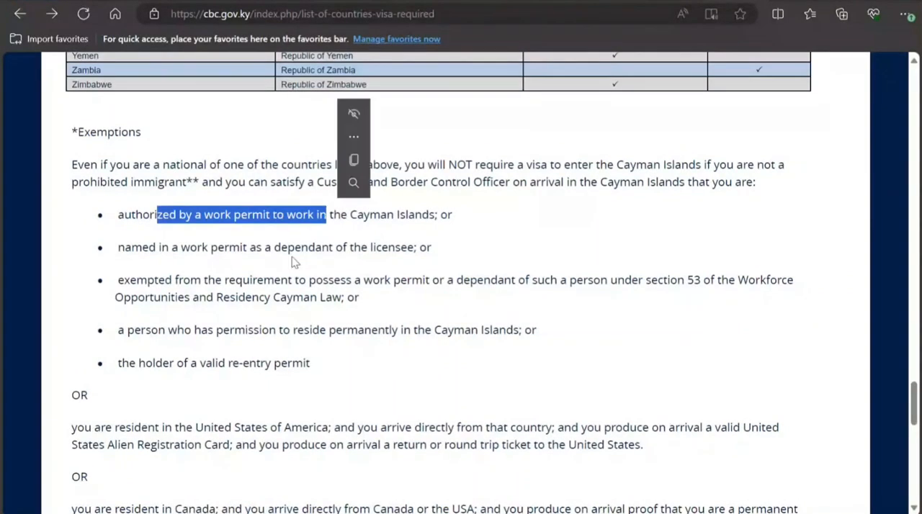
pyautogui.moveTo(181, 247); pyautogui.dragTo(330, 249)
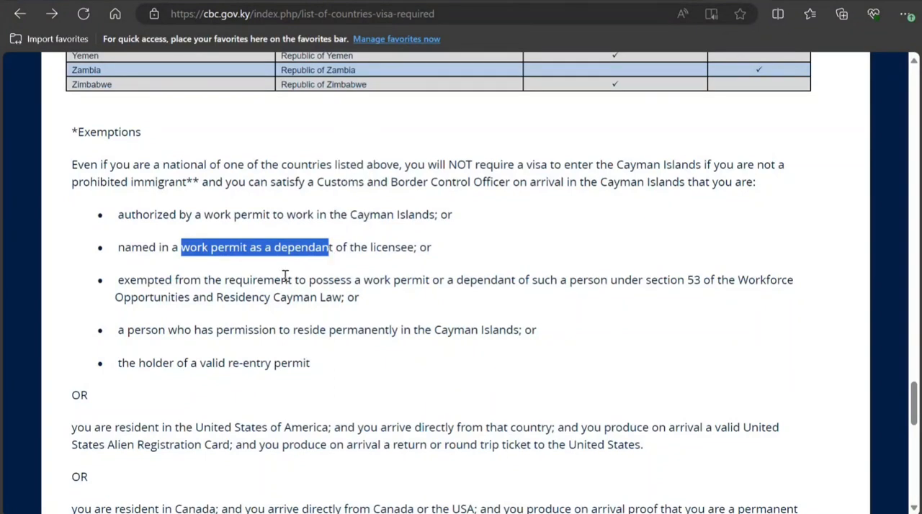
pyautogui.scroll(-2, 286, 276)
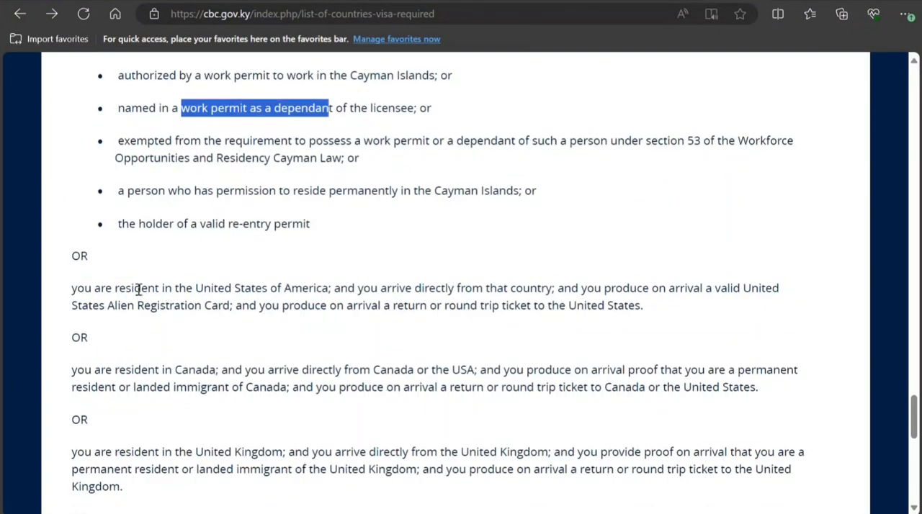
pyautogui.moveTo(140, 288); pyautogui.dragTo(308, 288)
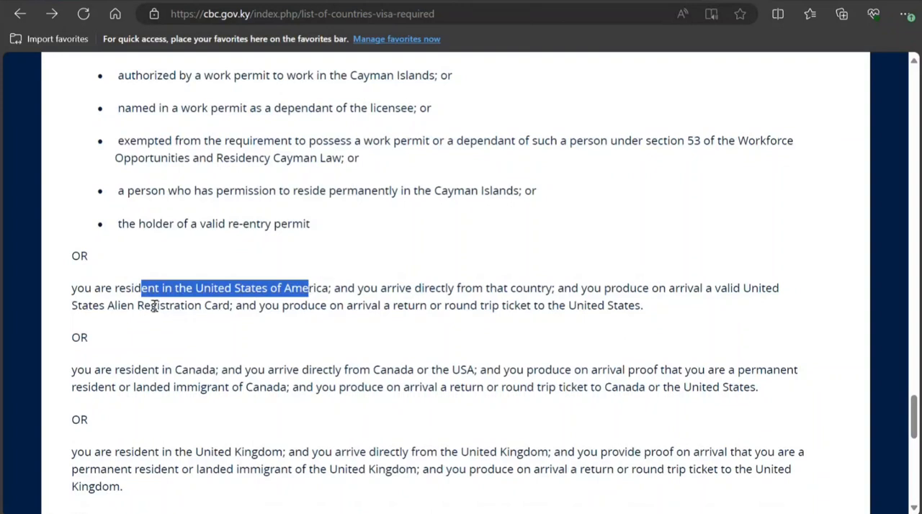
pyautogui.moveTo(151, 305); pyautogui.dragTo(256, 305)
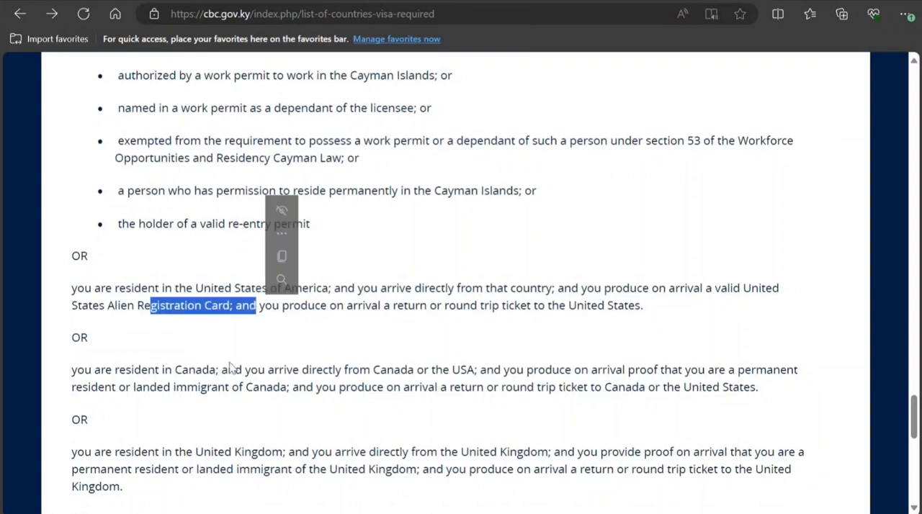
pyautogui.scroll(-2, 231, 367)
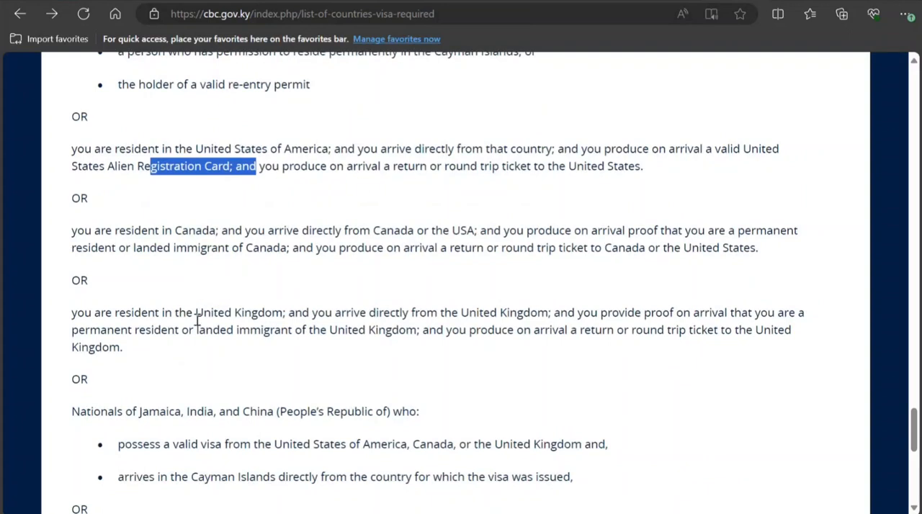
pyautogui.moveTo(196, 313); pyautogui.dragTo(274, 317)
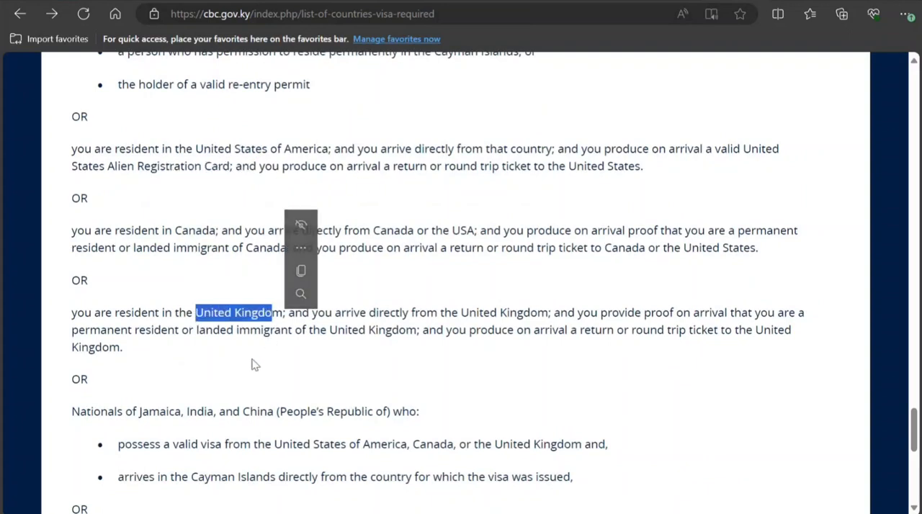
pyautogui.scroll(-1, 237, 374)
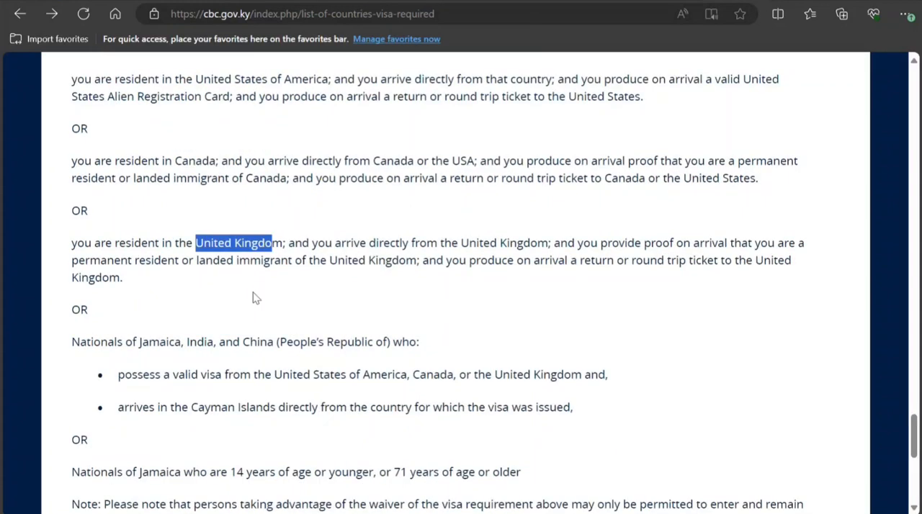
pyautogui.moveTo(206, 267); pyautogui.dragTo(252, 274)
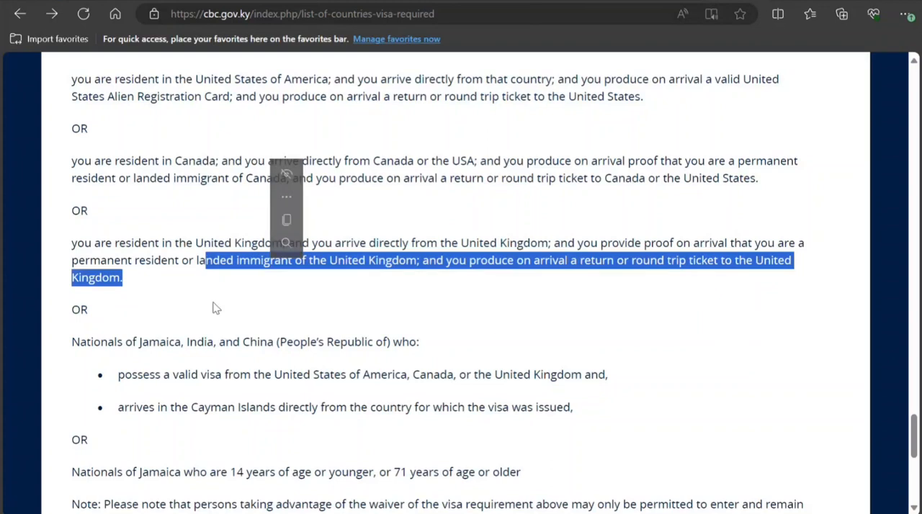
pyautogui.scroll(-1, 216, 308)
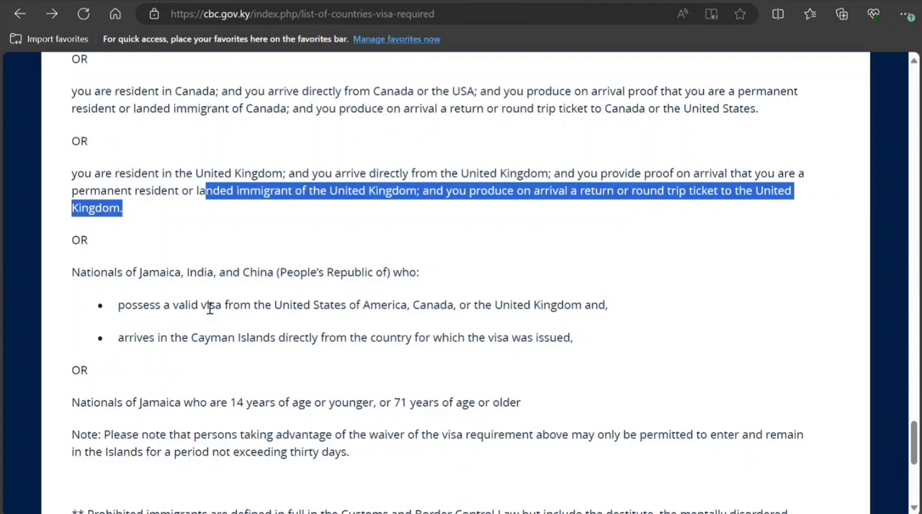
pyautogui.scroll(-2, 149, 263)
pyautogui.moveTo(149, 263); pyautogui.dragTo(169, 265)
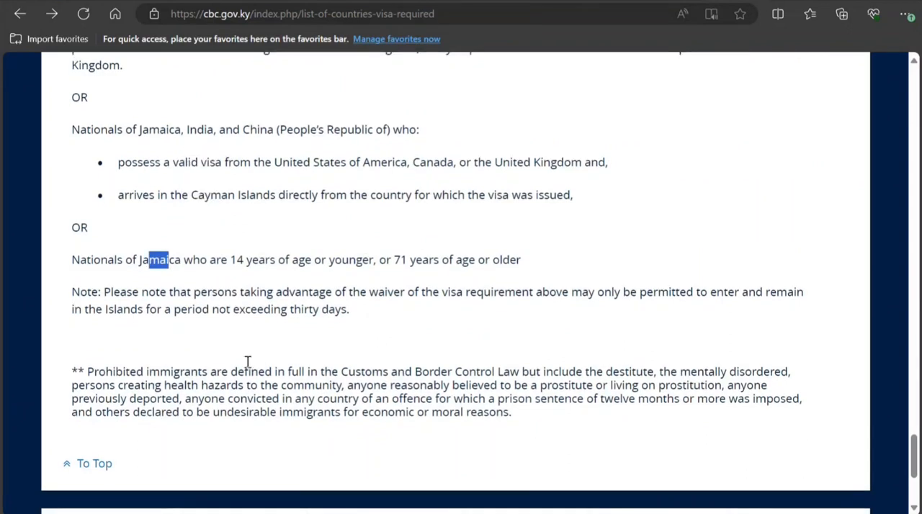
# Step: Open the Visa Online application form from the links at the end of the page
pyautogui.scroll(-3, 237, 368)
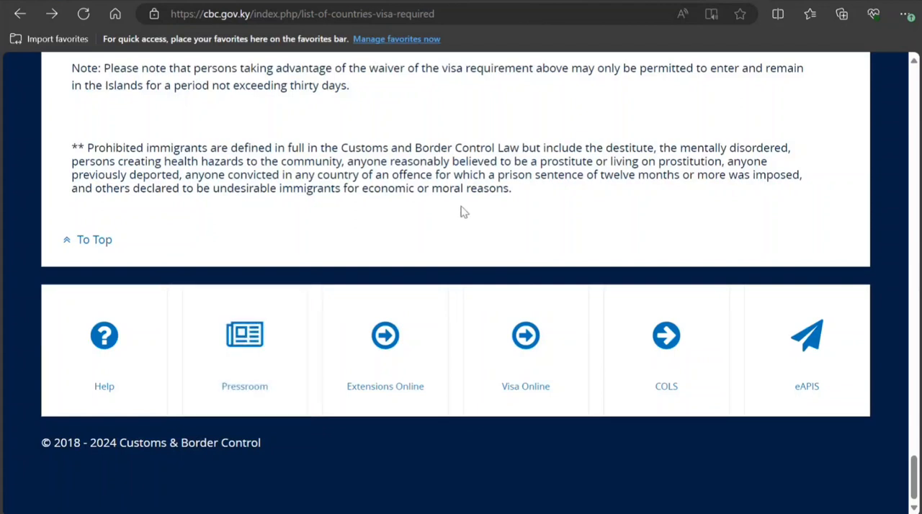
pyautogui.click(522, 358)
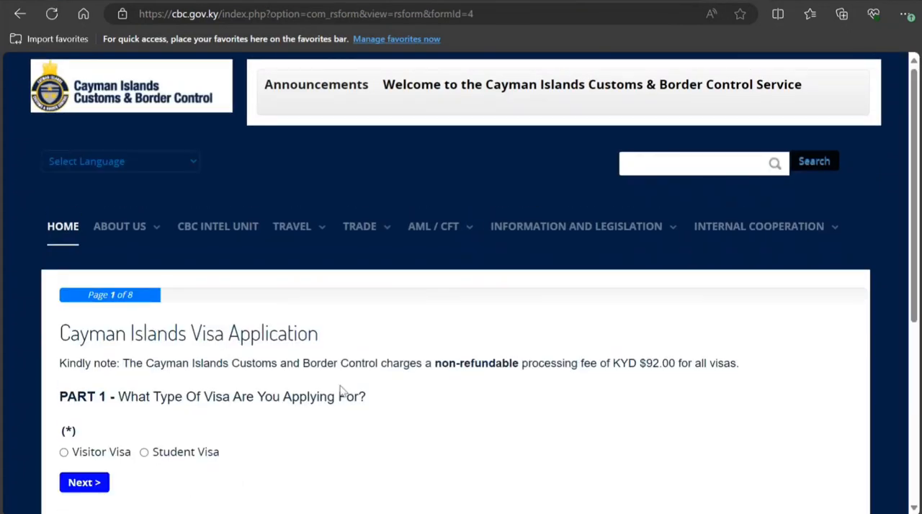
# Step: Choose a Visitor Visa with Multiple entries in Part 1 and continue to Part 2 of the application
pyautogui.scroll(-1, 132, 470)
pyautogui.scroll(-2, 133, 470)
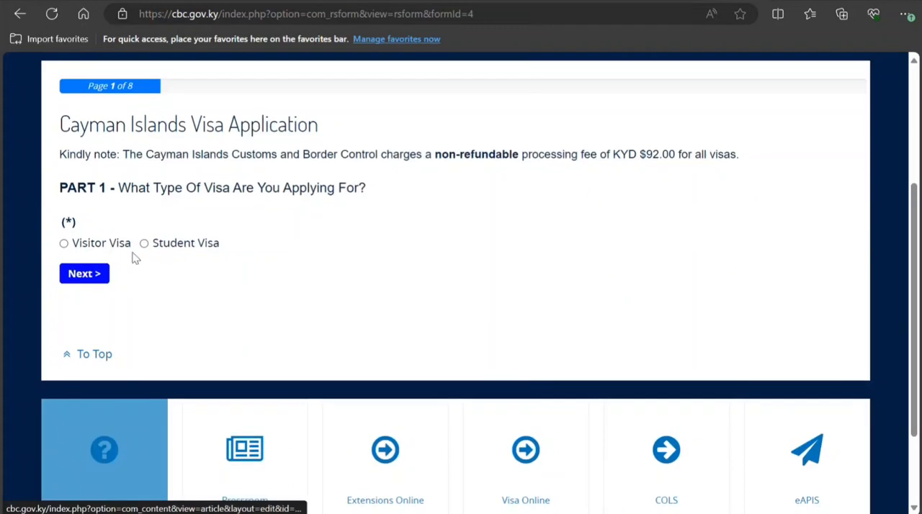
pyautogui.click(64, 243)
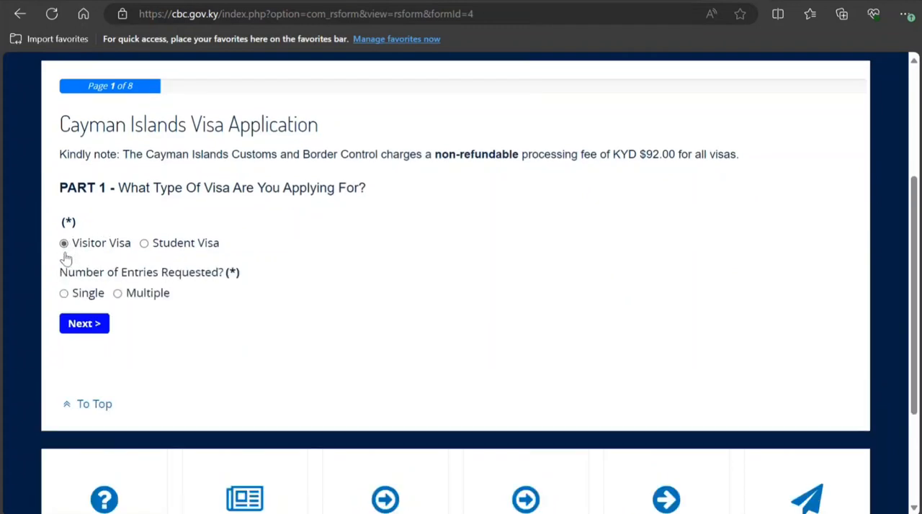
pyautogui.click(117, 293)
pyautogui.click(100, 331)
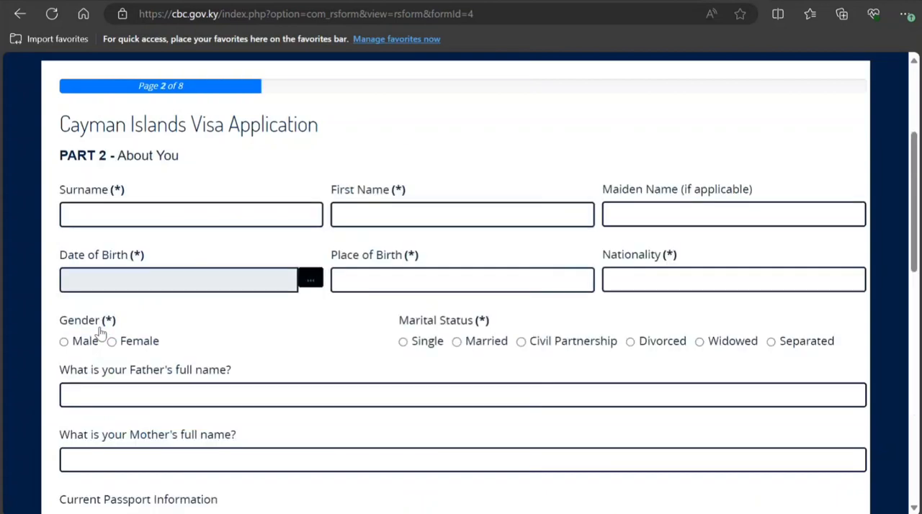
# Step: Enter the applicant's surname in the About You section
pyautogui.click(156, 207)
pyautogui.click(194, 219)
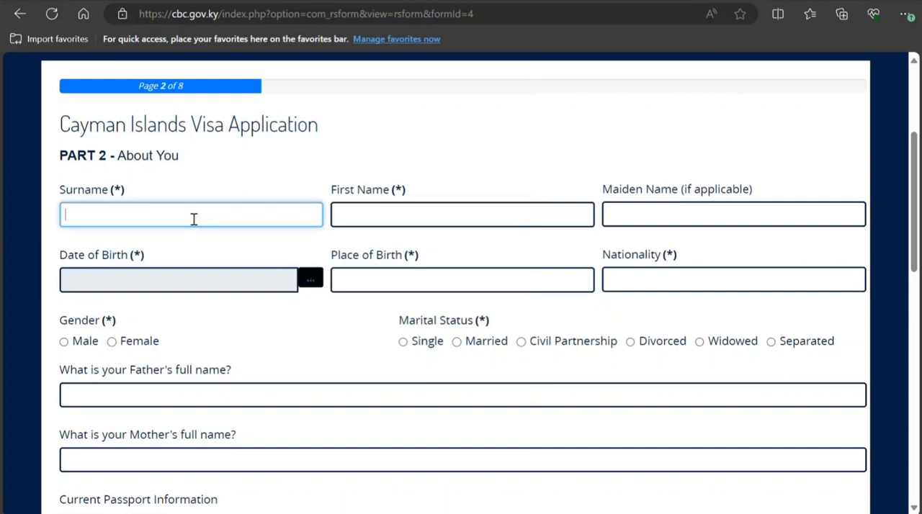
pyautogui.write('Smiy')
pyautogui.press('BackSpace')
pyautogui.write('th')
pyautogui.press('Tab')
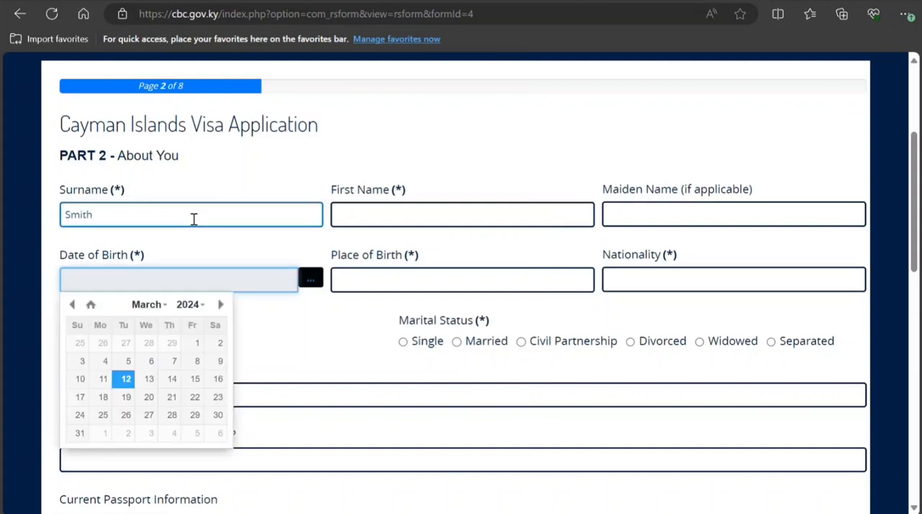
# Step: Choose the applicant's date of birth from the calendar
pyautogui.click(186, 305)
pyautogui.scroll(2, 191, 360)
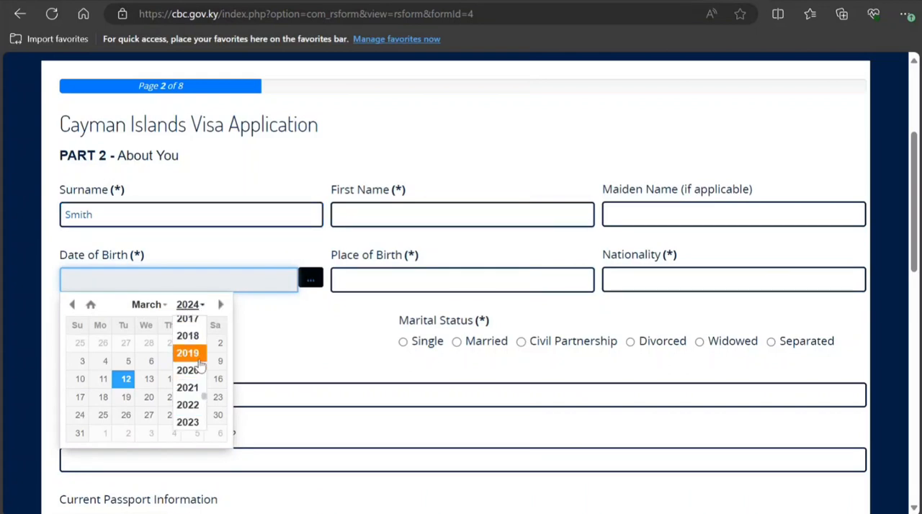
pyautogui.scroll(1, 200, 364)
pyautogui.scroll(4, 199, 363)
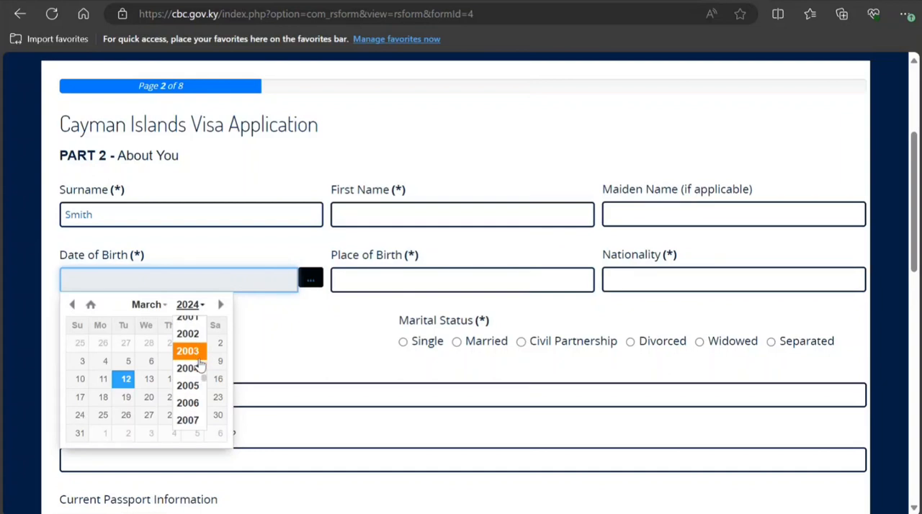
pyautogui.scroll(2, 199, 363)
pyautogui.click(191, 324)
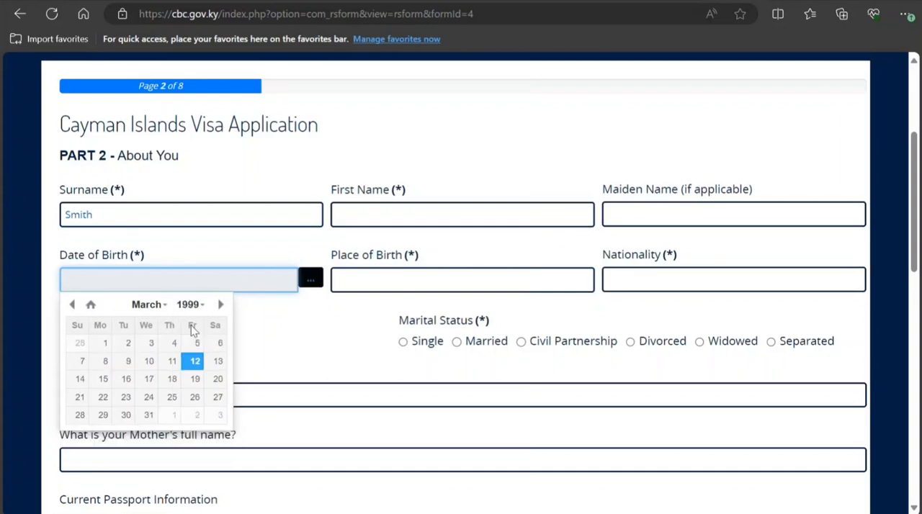
pyautogui.click(195, 379)
# Step: Enter the applicant's first name in the About You section
pyautogui.click(365, 216)
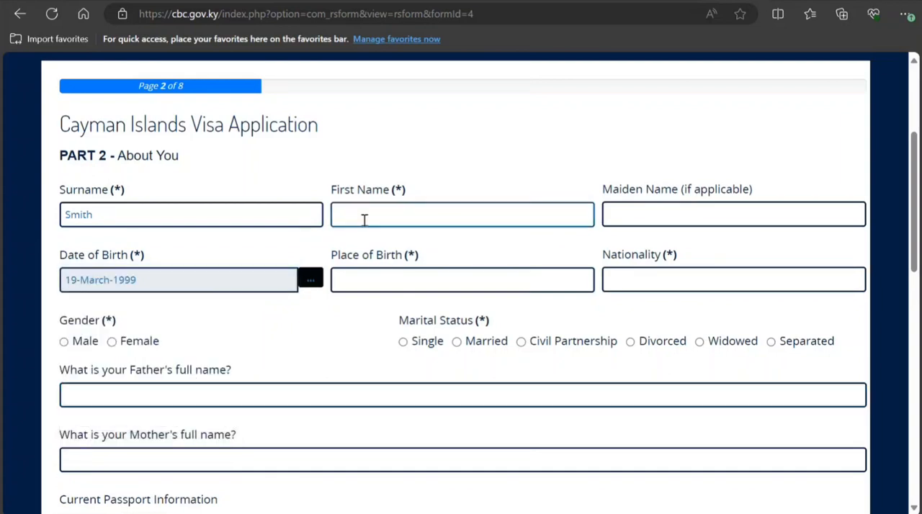
pyautogui.write('Jo')
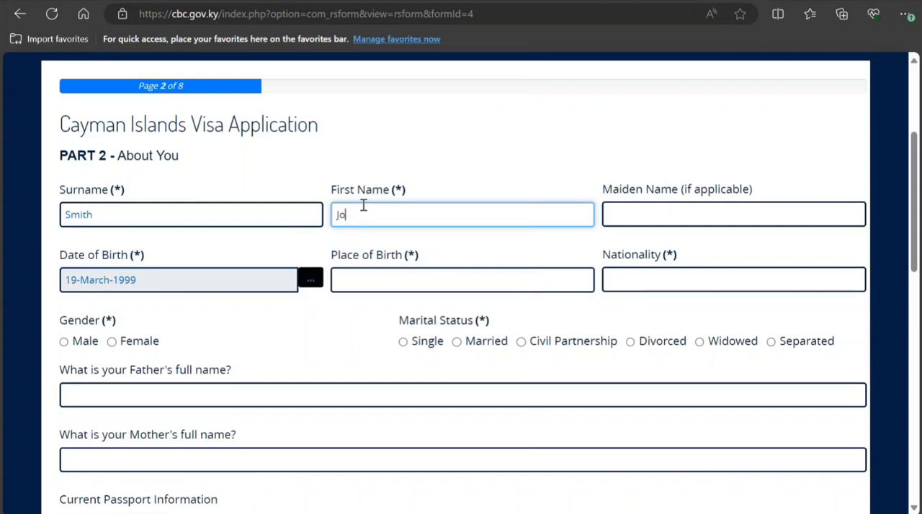
pyautogui.write('hn')
# Step: Set the applicant's place of birth to New Delhi
pyautogui.click(387, 280)
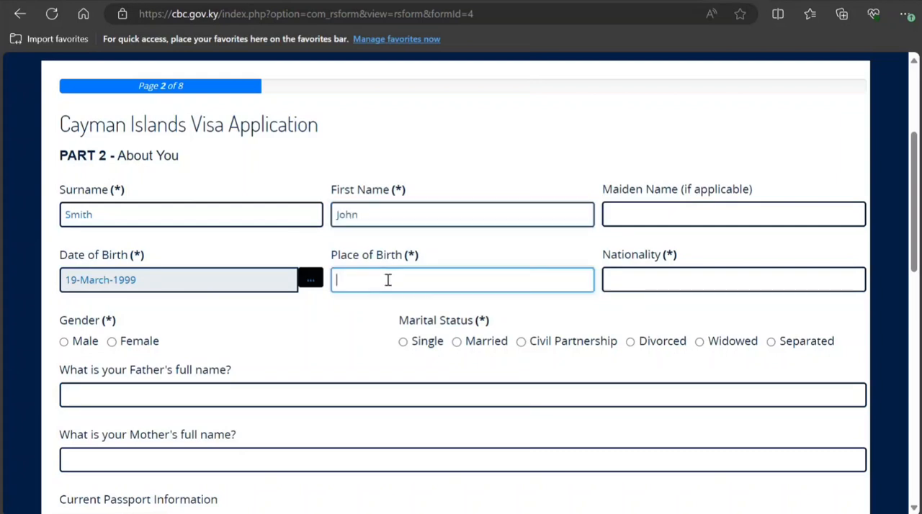
pyautogui.write('New')
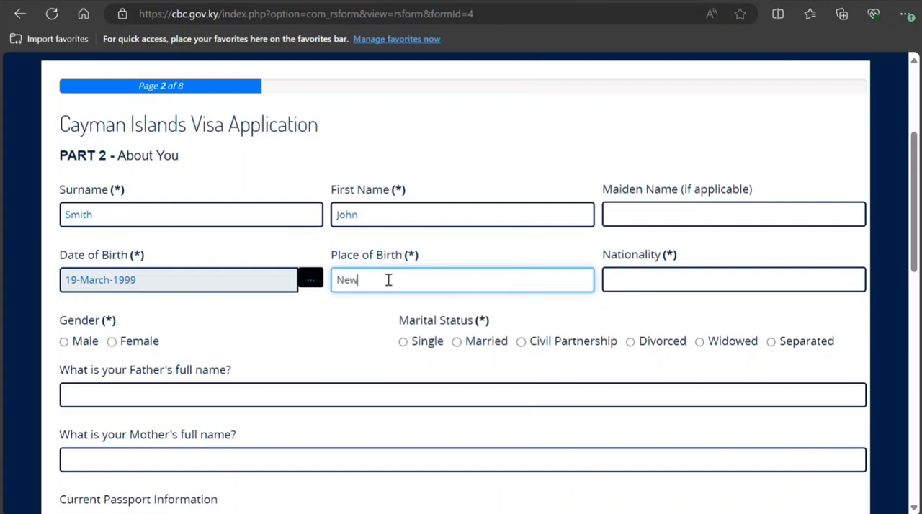
pyautogui.write(' Delhi')
# Step: Set the applicant's nationality to India, gender to Male and marital status to Single
pyautogui.click(610, 277)
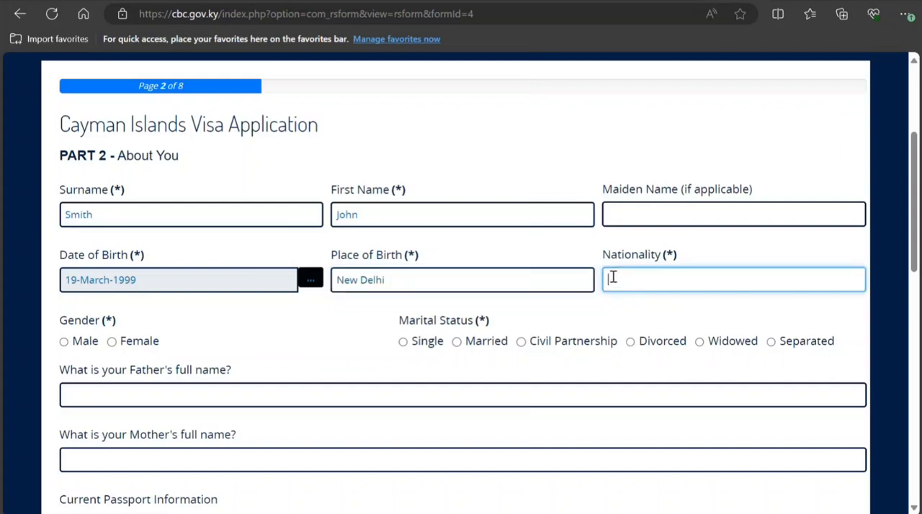
pyautogui.write('India')
pyautogui.click(64, 342)
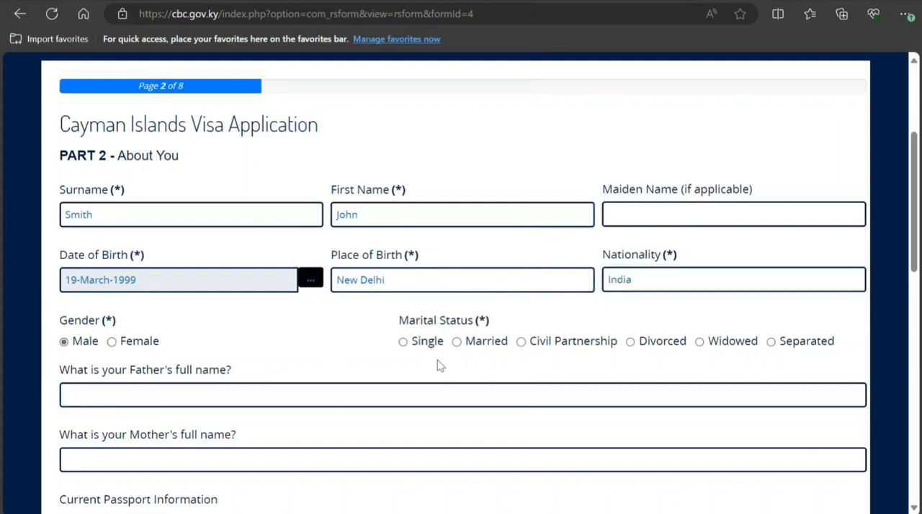
pyautogui.click(404, 343)
pyautogui.scroll(-2, 406, 344)
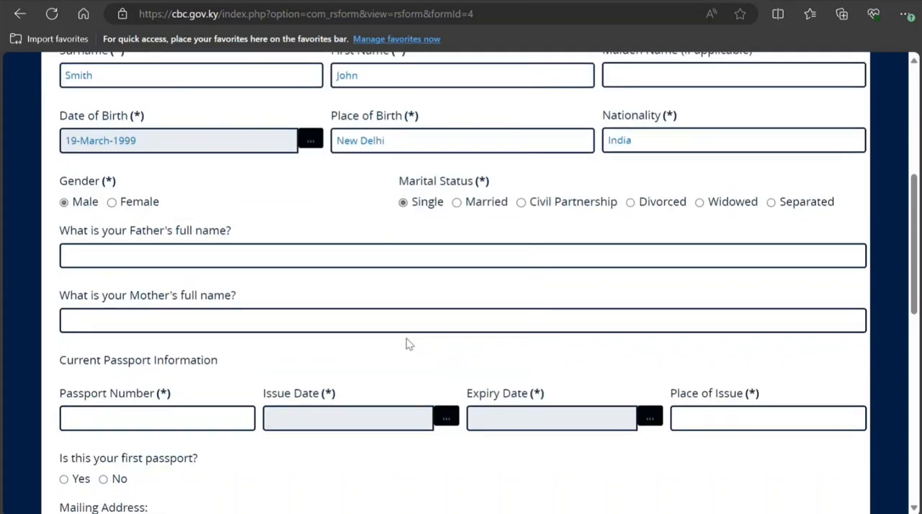
pyautogui.click(358, 330)
pyautogui.click(201, 255)
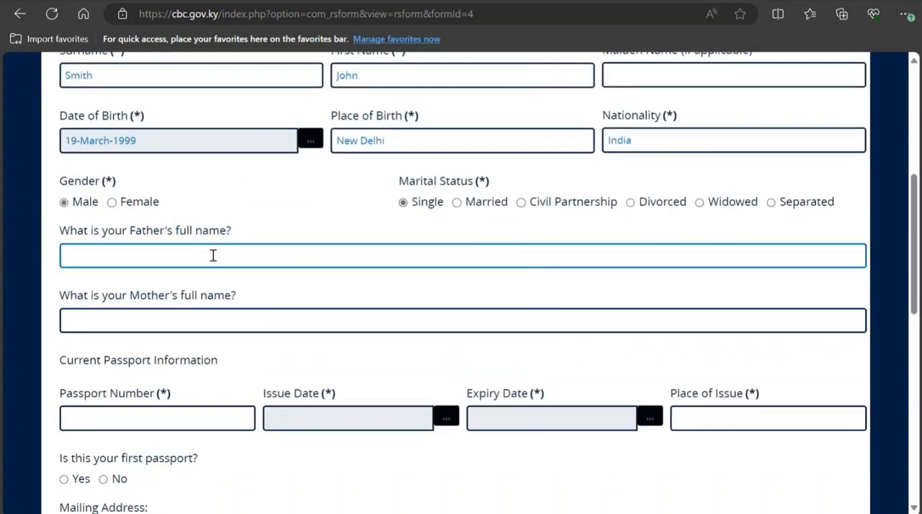
pyautogui.click(206, 313)
pyautogui.click(224, 219)
pyautogui.click(219, 309)
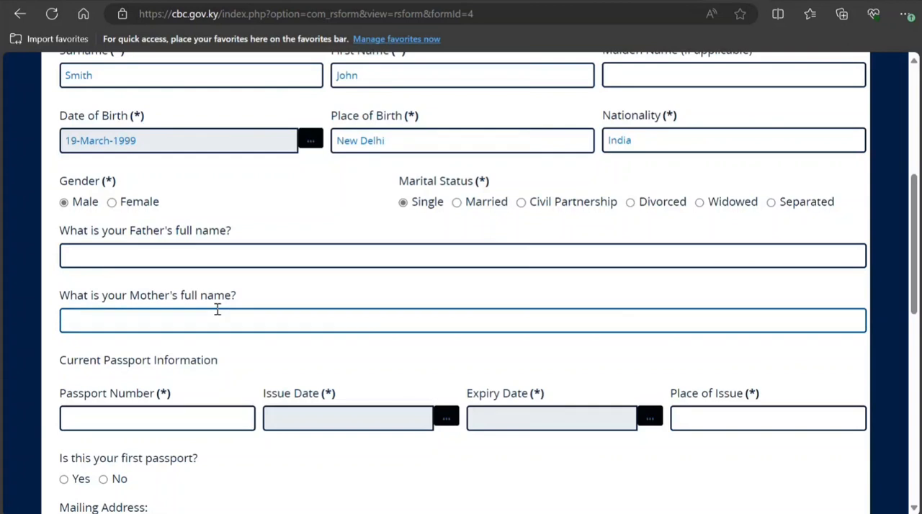
# Step: Answer Yes to the question whether this is the applicant's first passport
pyautogui.scroll(-2, 214, 311)
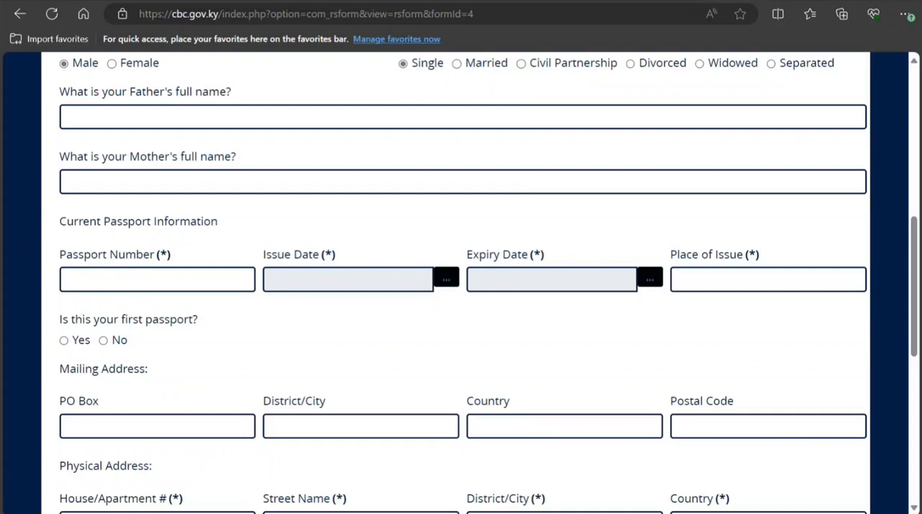
pyautogui.click(63, 343)
pyautogui.click(104, 344)
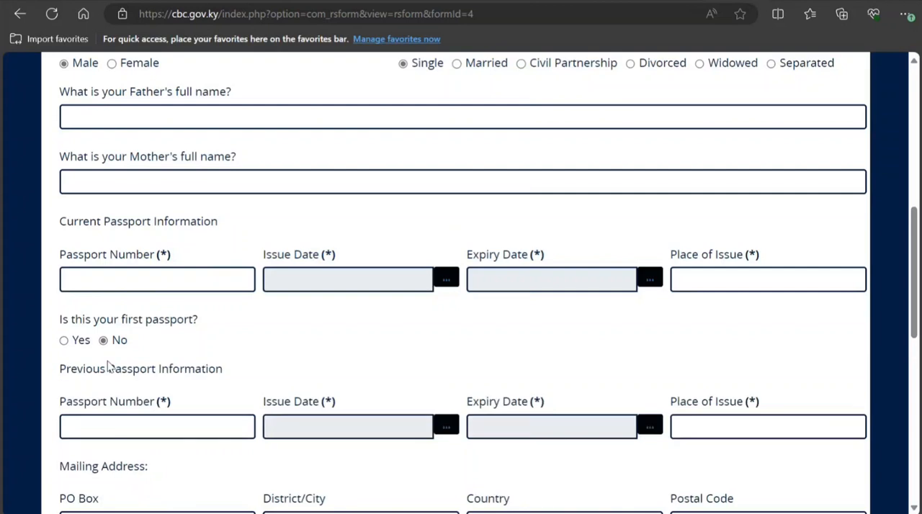
pyautogui.click(63, 349)
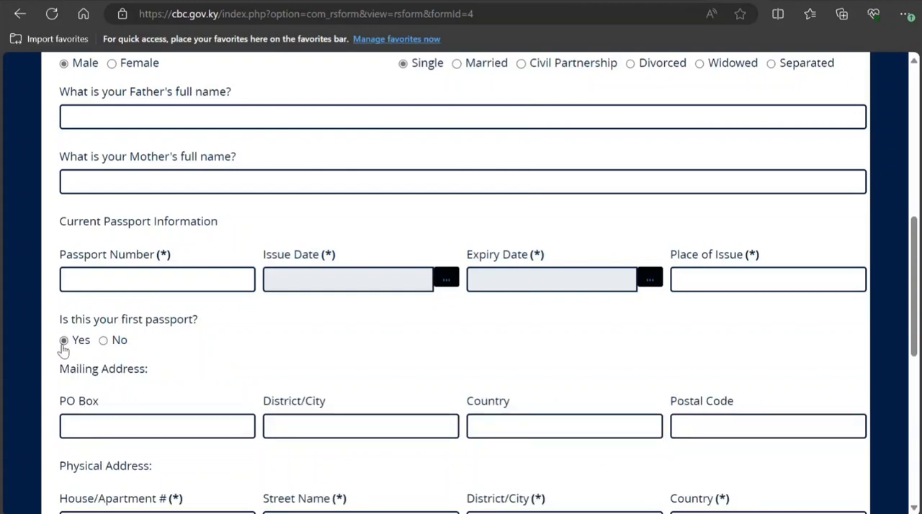
pyautogui.click(106, 345)
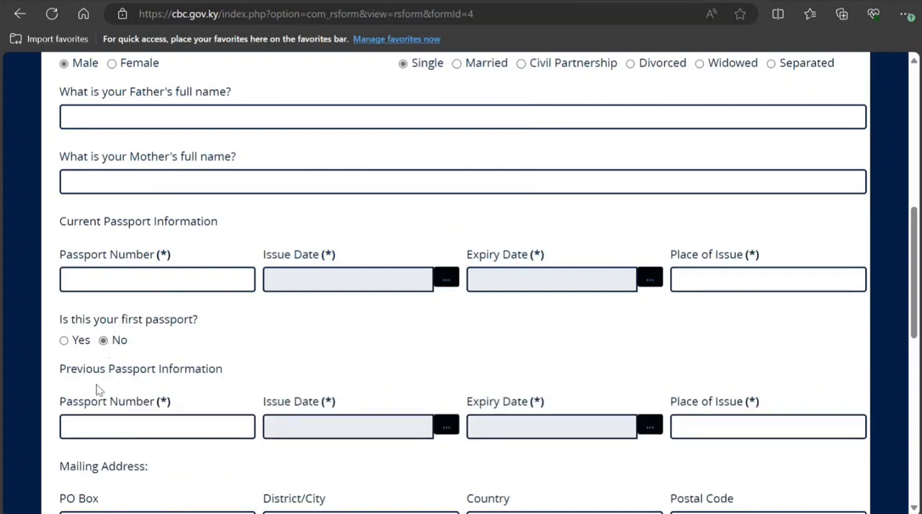
pyautogui.click(154, 435)
pyautogui.click(63, 340)
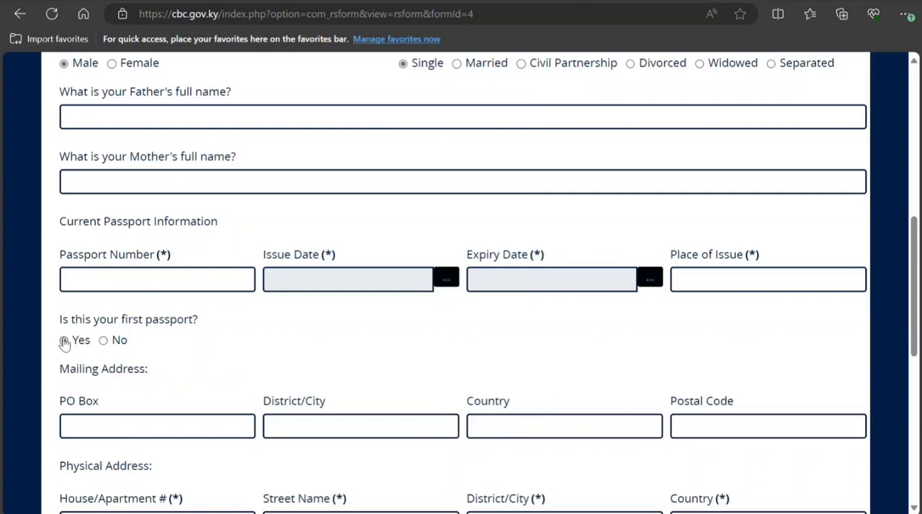
# Step: Enter the applicant's passport number in the Current Passport Information section
pyautogui.click(133, 286)
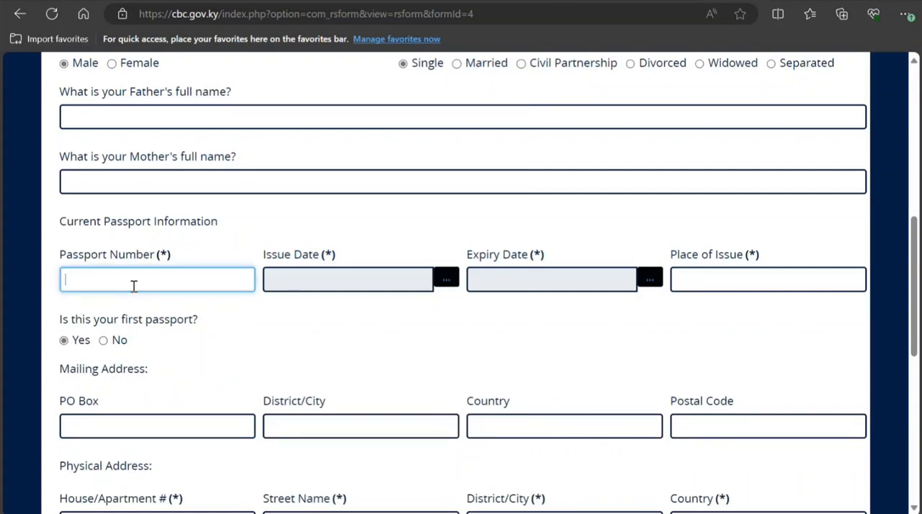
pyautogui.write('K78788787887')
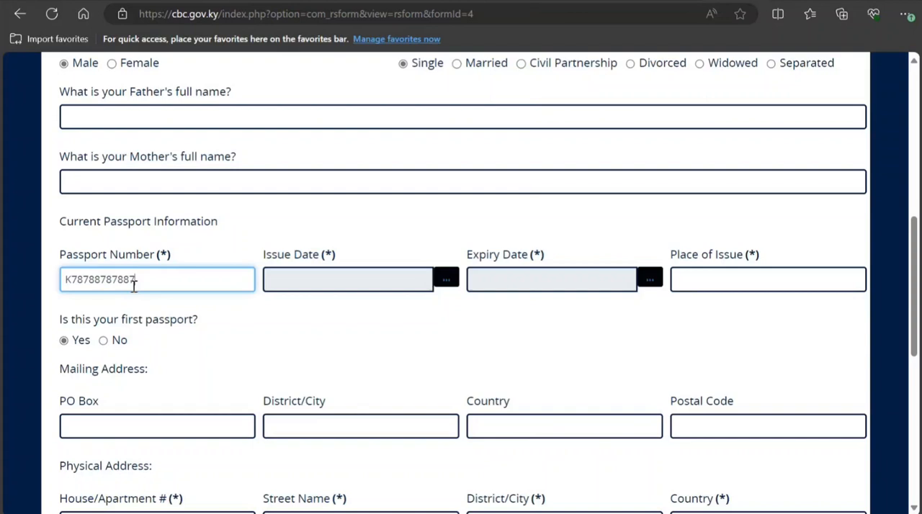
# Step: Set the current passport's issue date to 06-February-2024
pyautogui.click(446, 285)
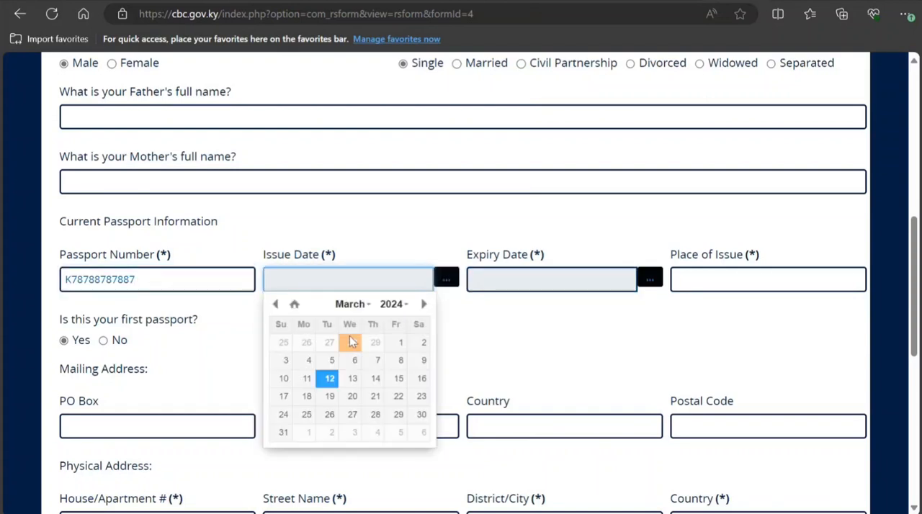
pyautogui.click(276, 304)
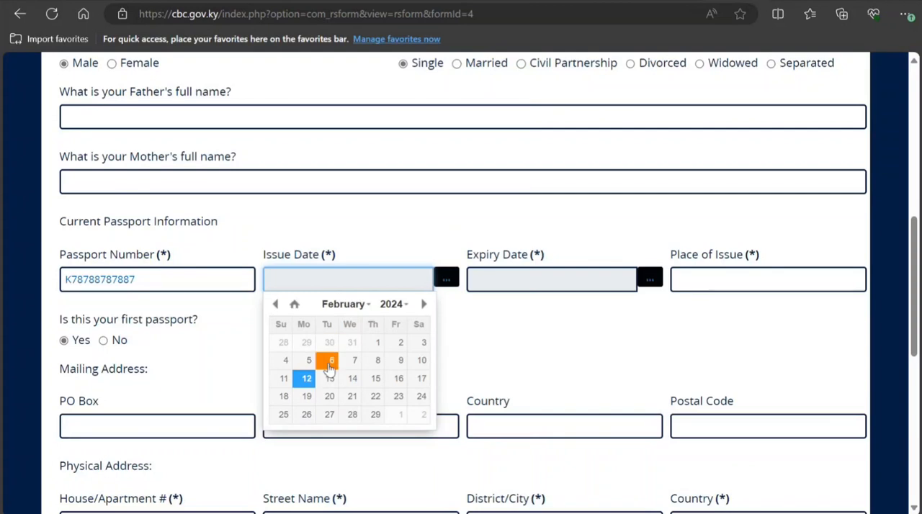
pyautogui.click(328, 365)
# Step: Set the current passport's expiry date to 31-March-2033
pyautogui.click(584, 280)
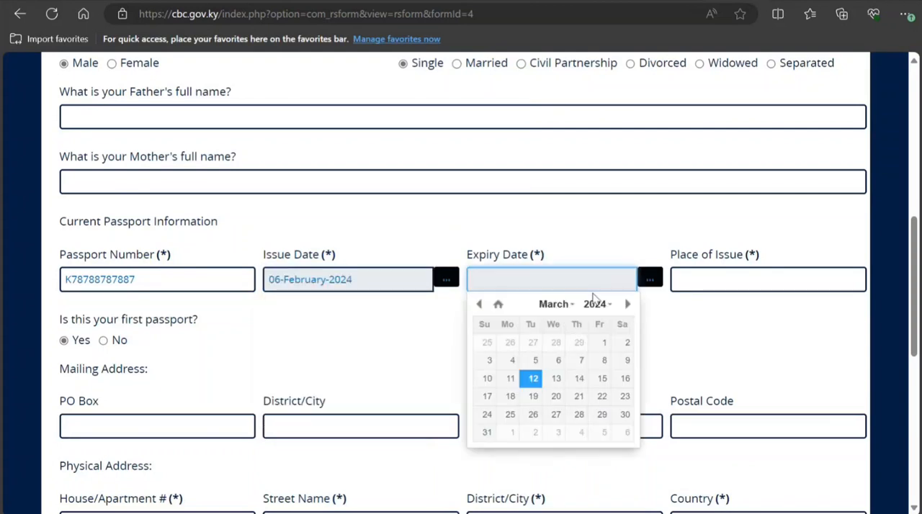
pyautogui.click(595, 303)
pyautogui.scroll(-1, 602, 384)
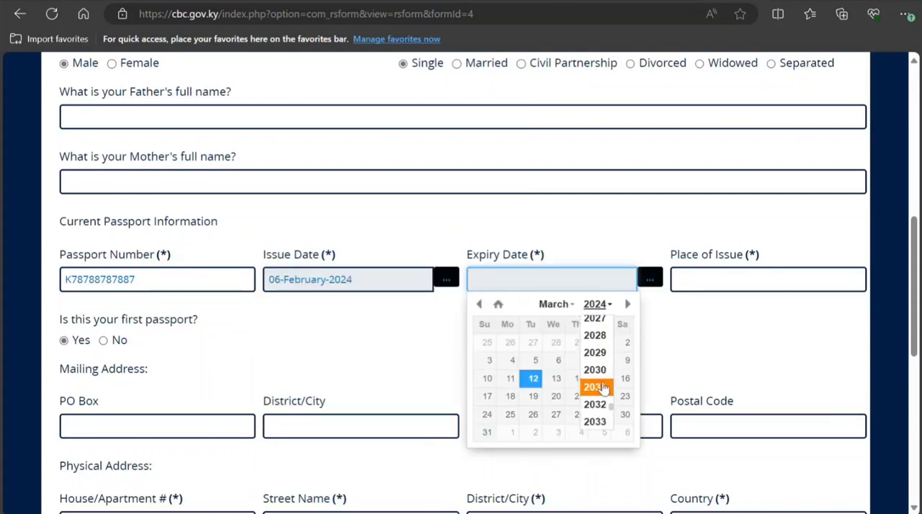
pyautogui.click(597, 422)
pyautogui.click(579, 414)
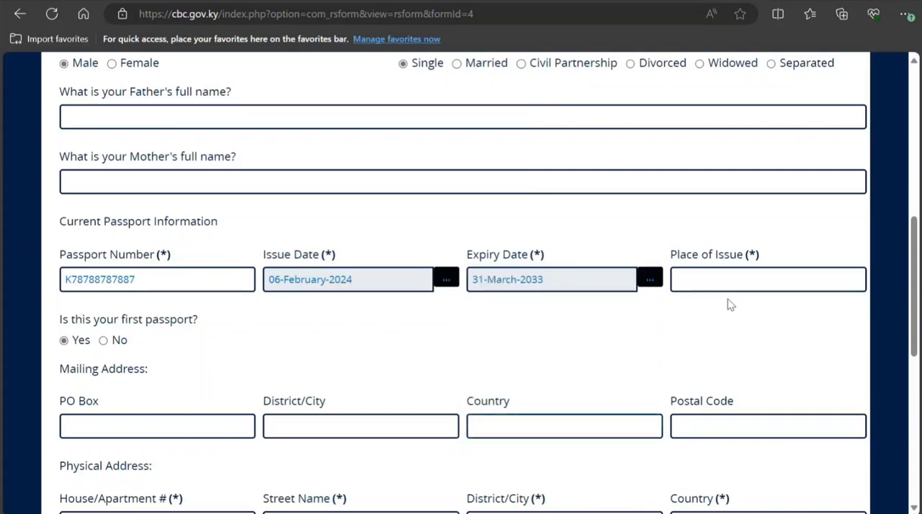
# Step: Set the current passport's place of issue to New Delhi
pyautogui.click(719, 280)
pyautogui.write('N')
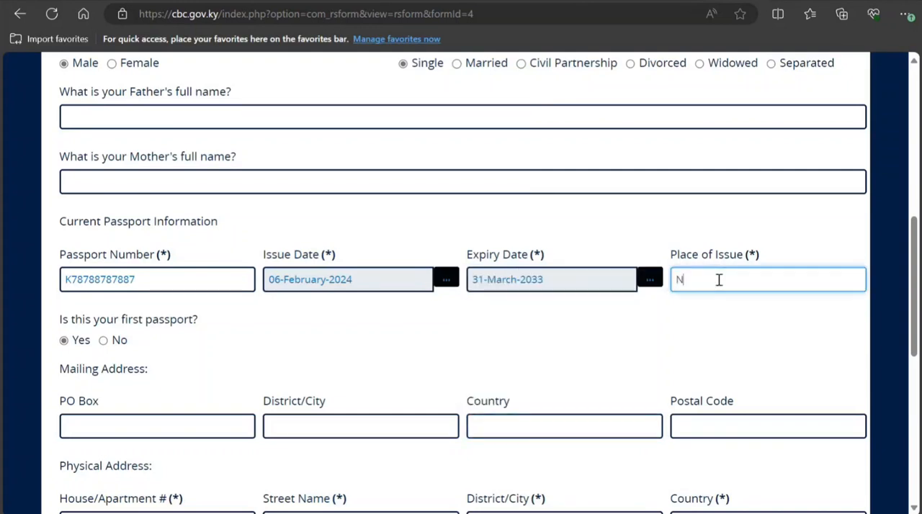
pyautogui.write('ew Delhi')
# Step: Fill in the applicant's physical address with house number, street name, district and country
pyautogui.scroll(-2, 547, 351)
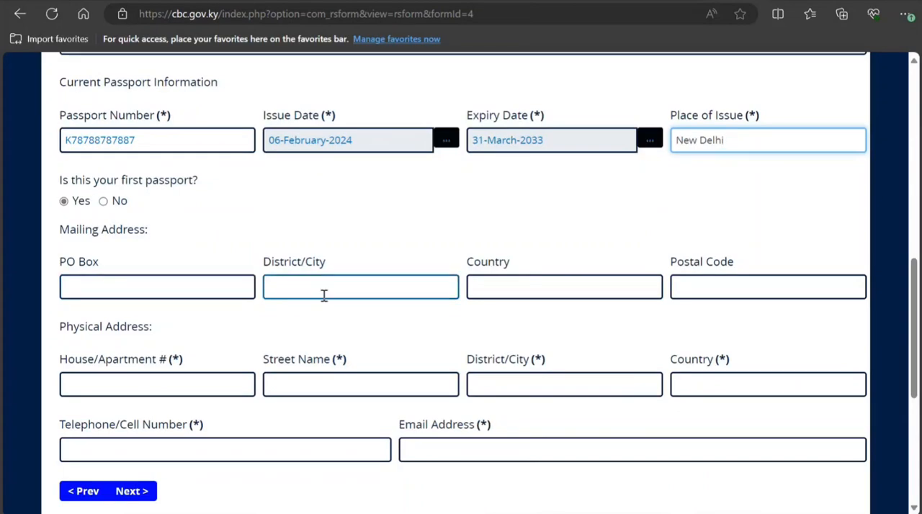
pyautogui.scroll(-1, 221, 345)
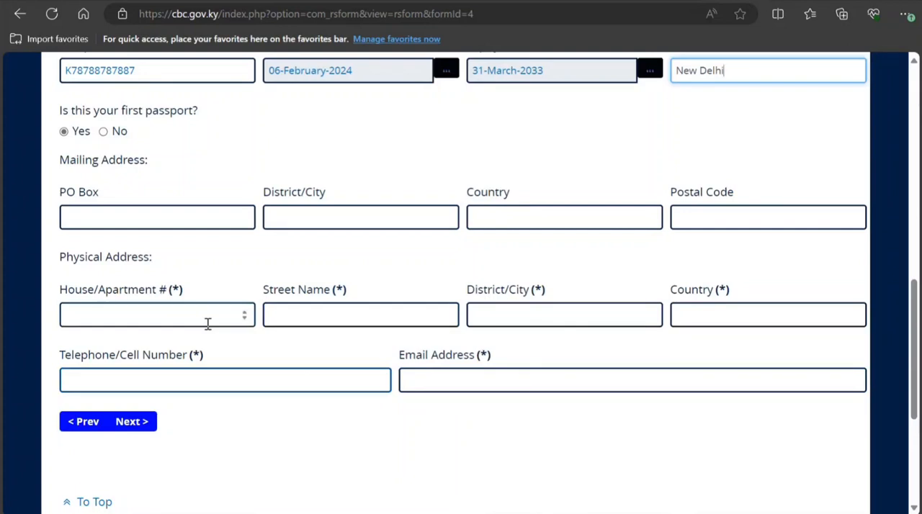
pyautogui.click(210, 317)
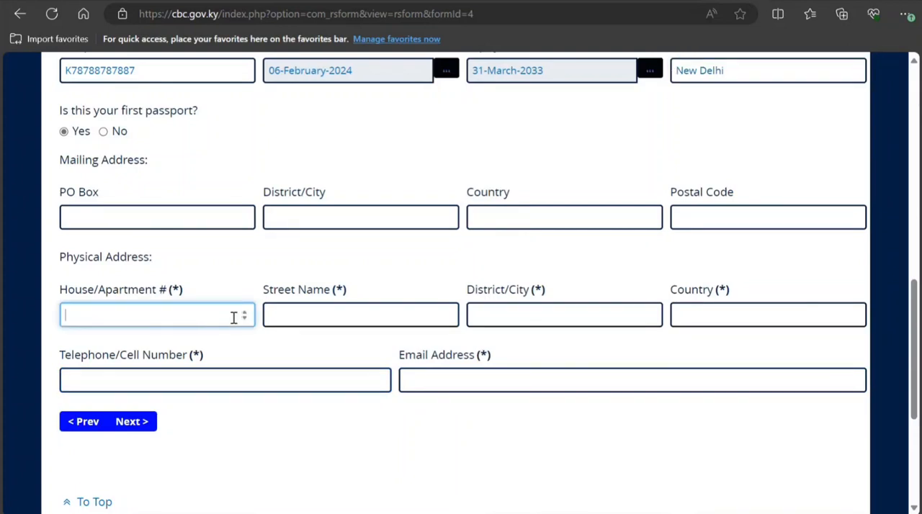
pyautogui.write('676')
pyautogui.press('Tab')
pyautogui.write('dgff')
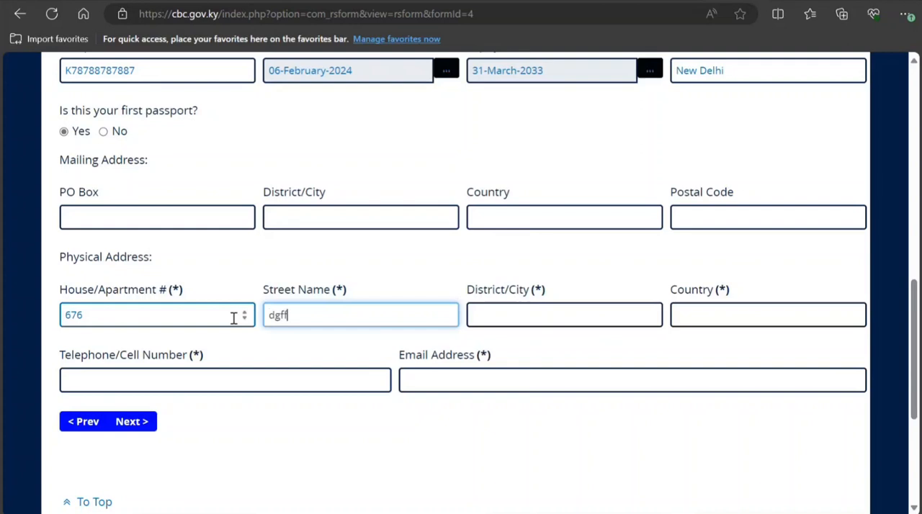
pyautogui.press('Tab')
pyautogui.write('fdffd')
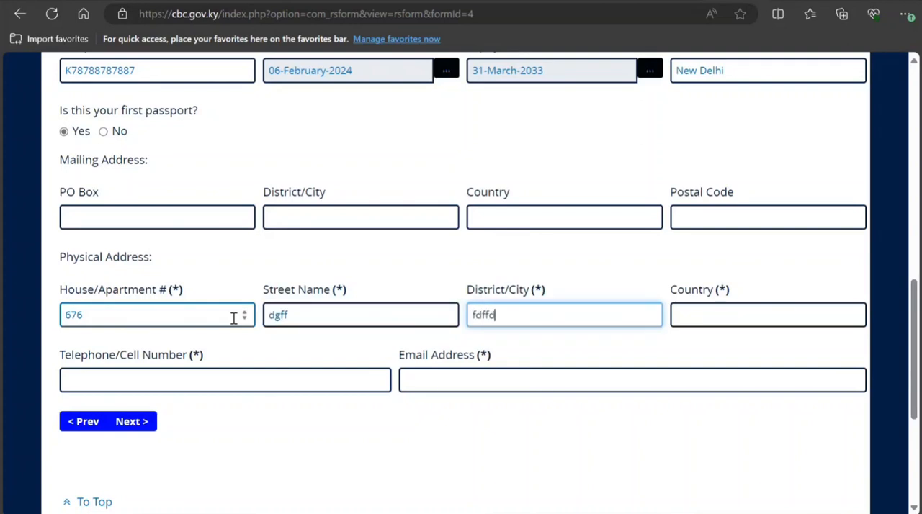
pyautogui.press('Tab')
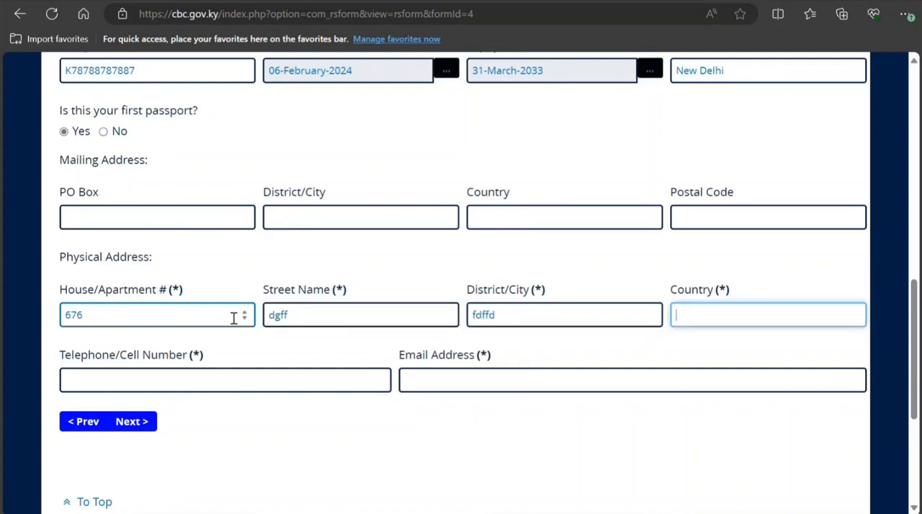
pyautogui.write('India')
# Step: Enter the applicant's telephone number and email address, and continue to Part 3 of the application
pyautogui.click(243, 383)
pyautogui.write('7878787878787878787')
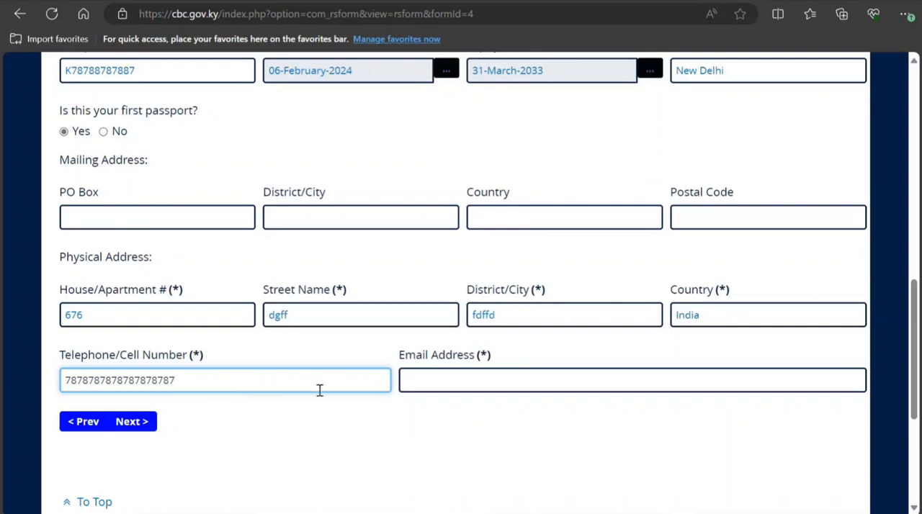
pyautogui.click(424, 384)
pyautogui.write('jnjnj')
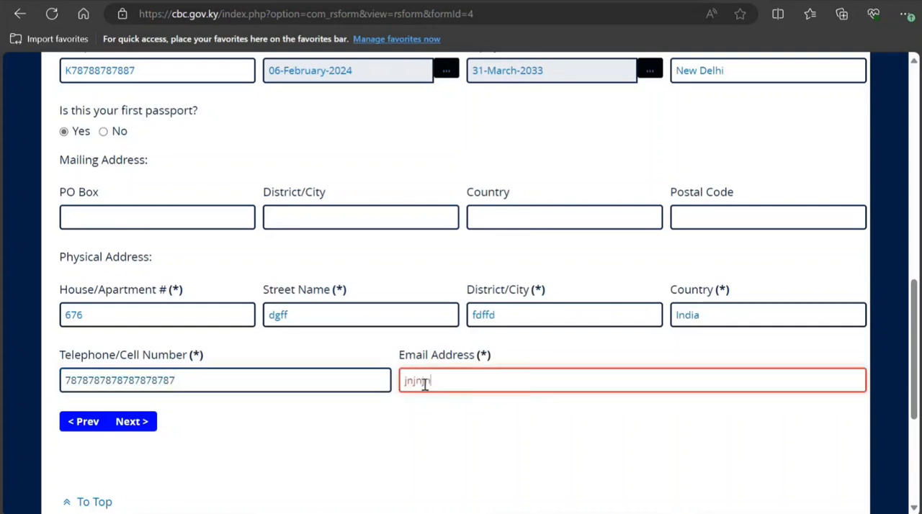
pyautogui.write('nj@gffcff')
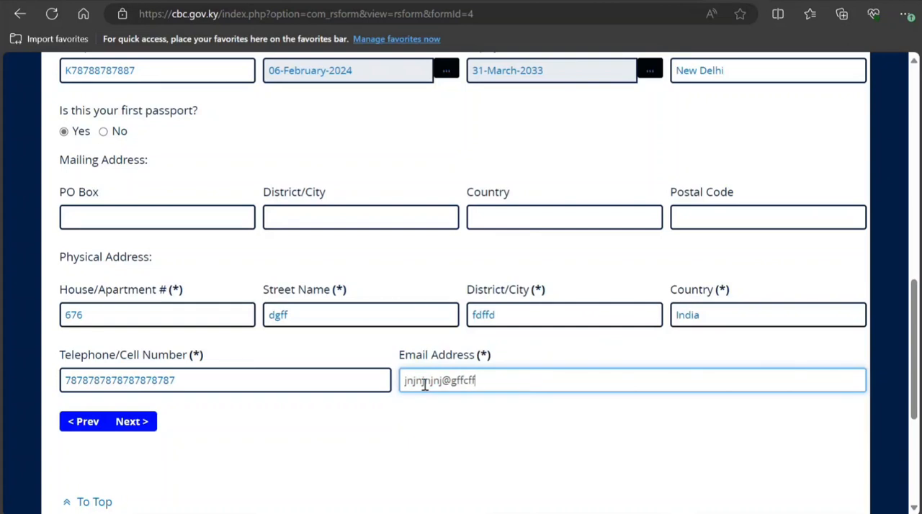
pyautogui.write('.cn')
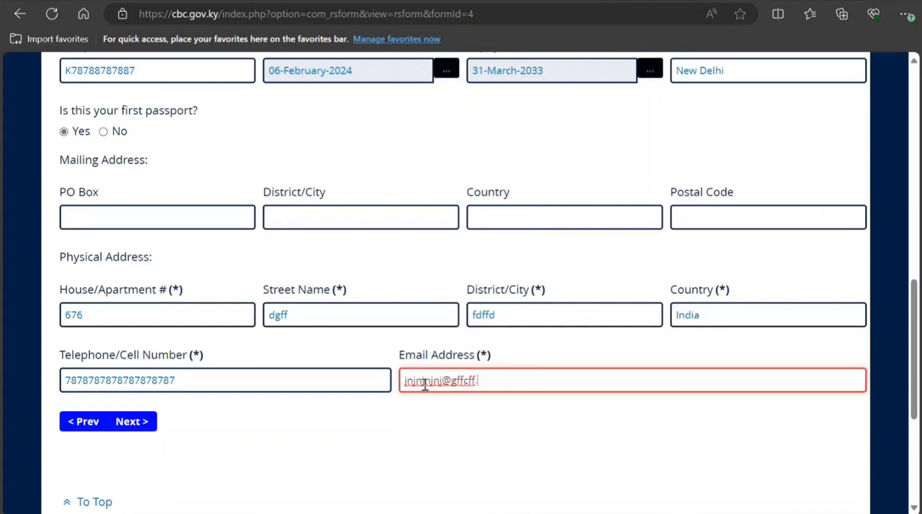
pyautogui.write('nj')
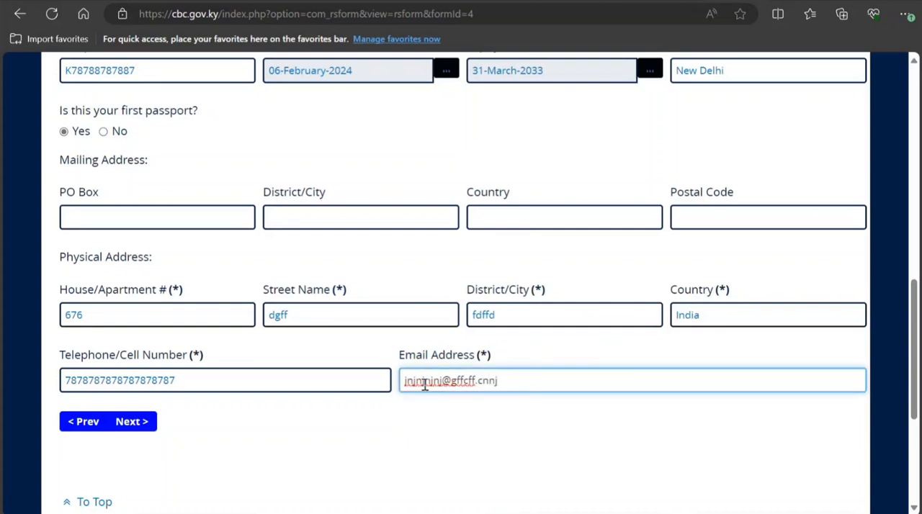
pyautogui.click(133, 423)
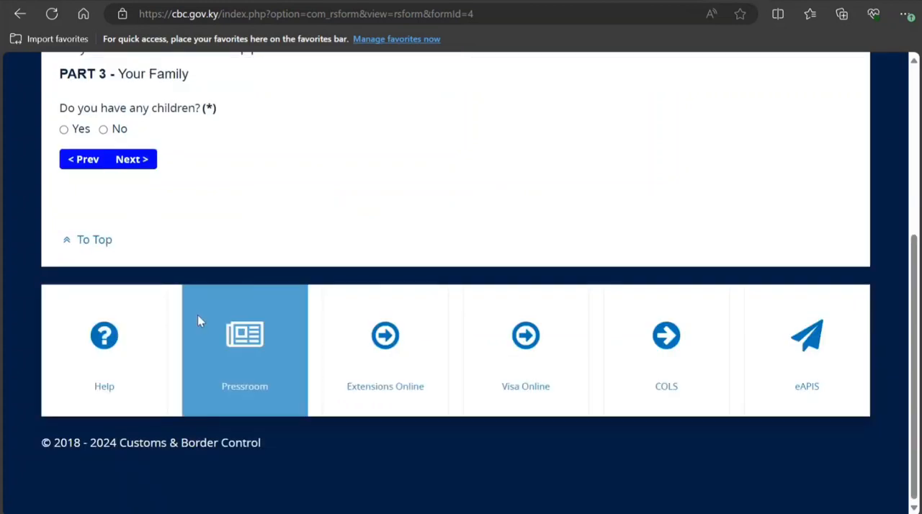
# Step: Answer No to having children and continue to Part 4 of the application
pyautogui.scroll(2, 197, 315)
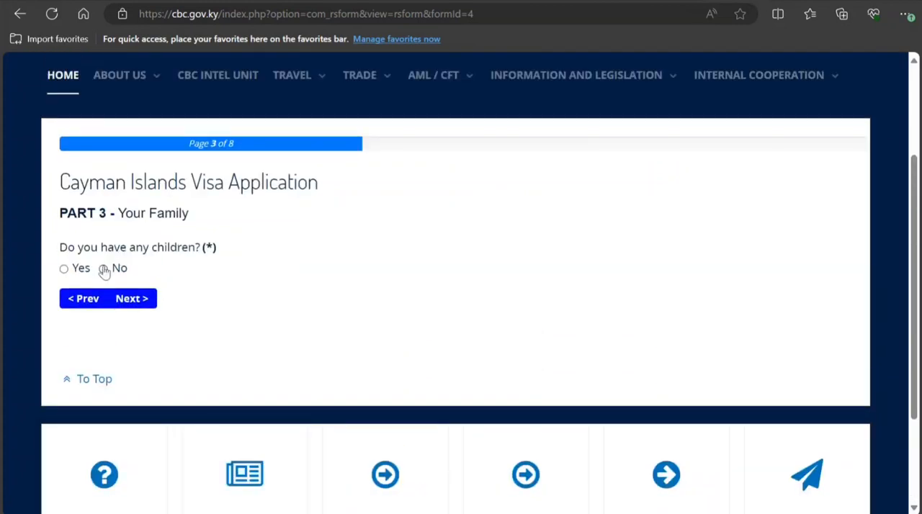
pyautogui.click(103, 269)
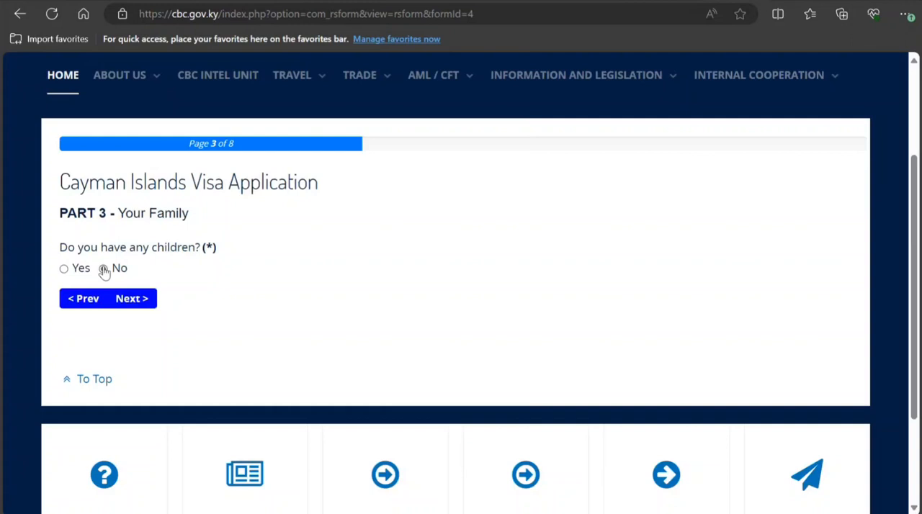
pyautogui.click(123, 306)
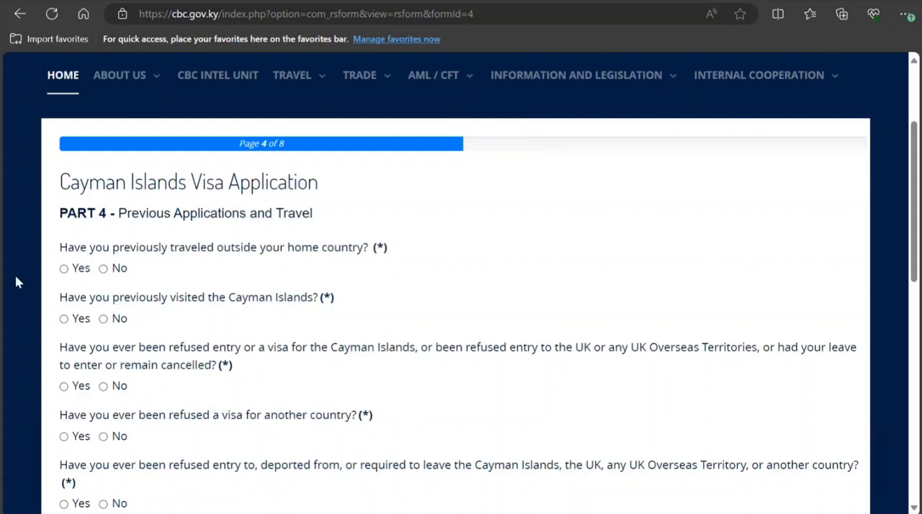
# Step: Answer No to having previously traveled outside the home country
pyautogui.click(103, 269)
pyautogui.click(64, 269)
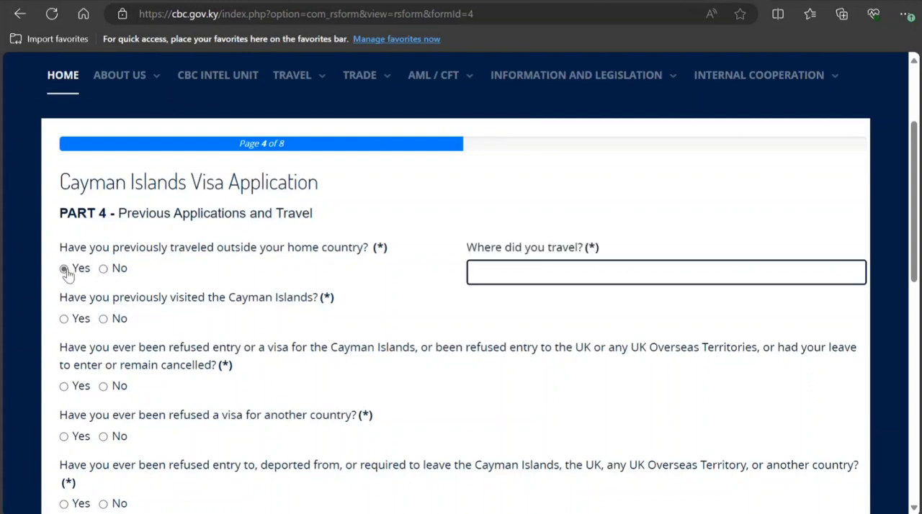
pyautogui.click(103, 268)
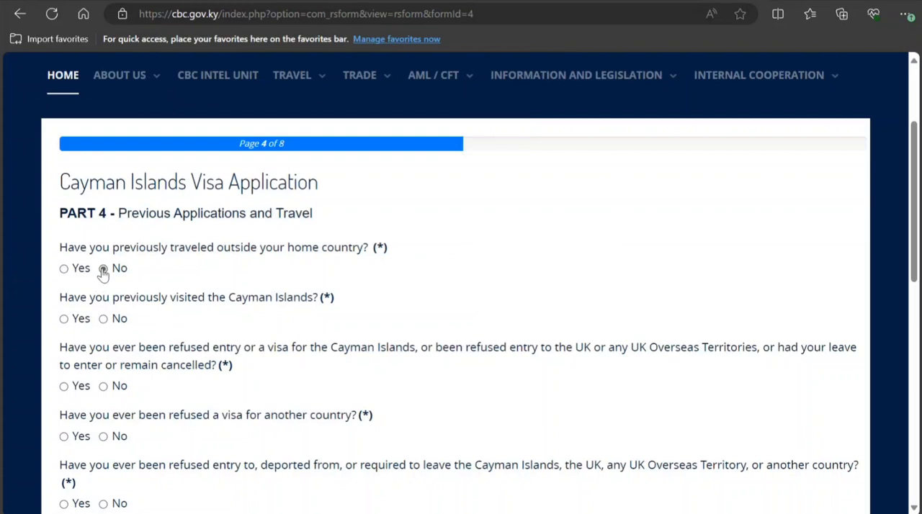
# Step: Answer No to having previously visited the Cayman Islands
pyautogui.click(103, 318)
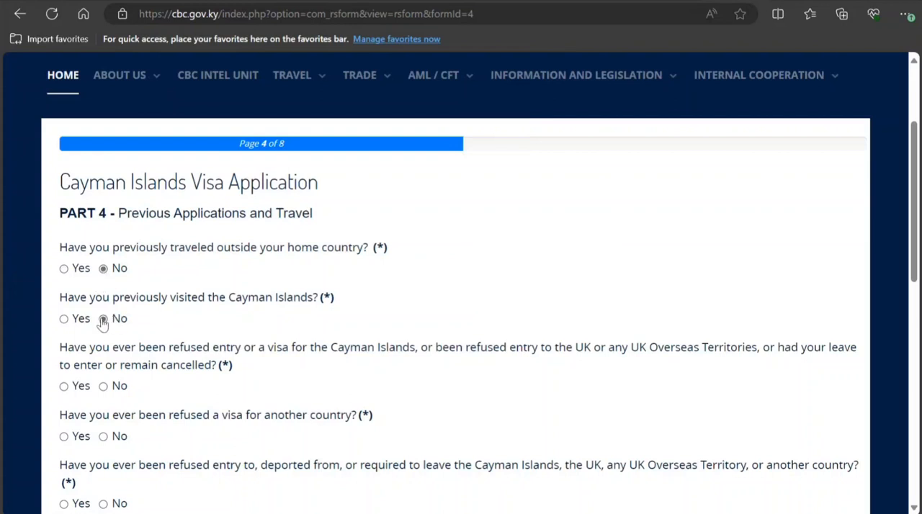
pyautogui.click(64, 319)
pyautogui.click(102, 321)
# Step: Answer No to past refusals of entry or a visa for the Cayman Islands or UK territories, and to visa refusals for another country
pyautogui.scroll(-2, 72, 422)
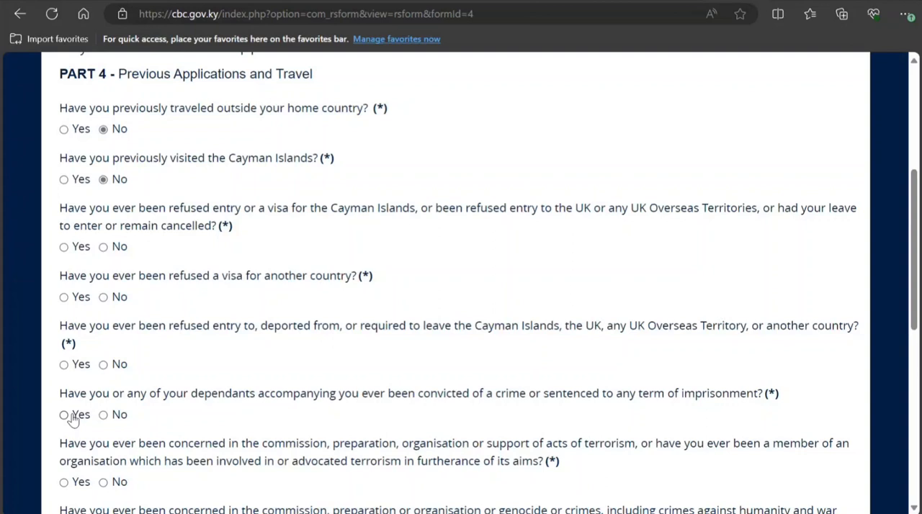
pyautogui.click(103, 247)
pyautogui.click(65, 248)
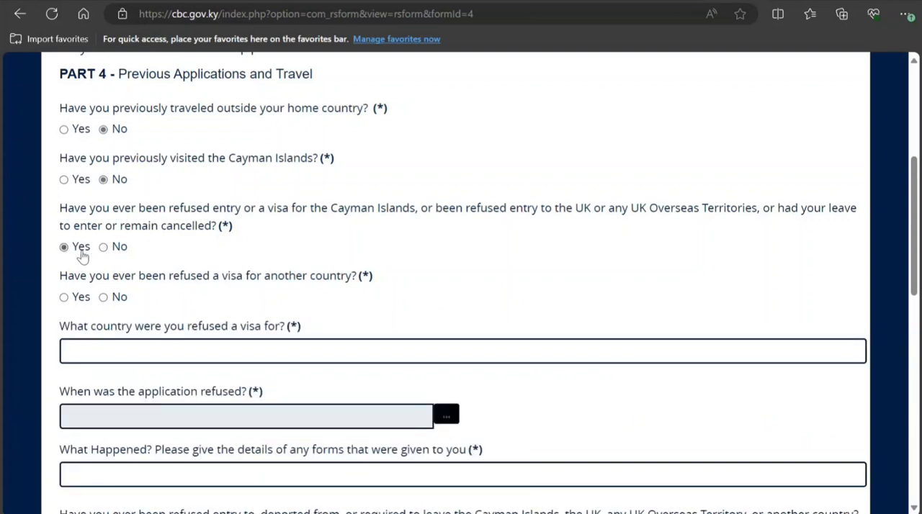
pyautogui.click(104, 248)
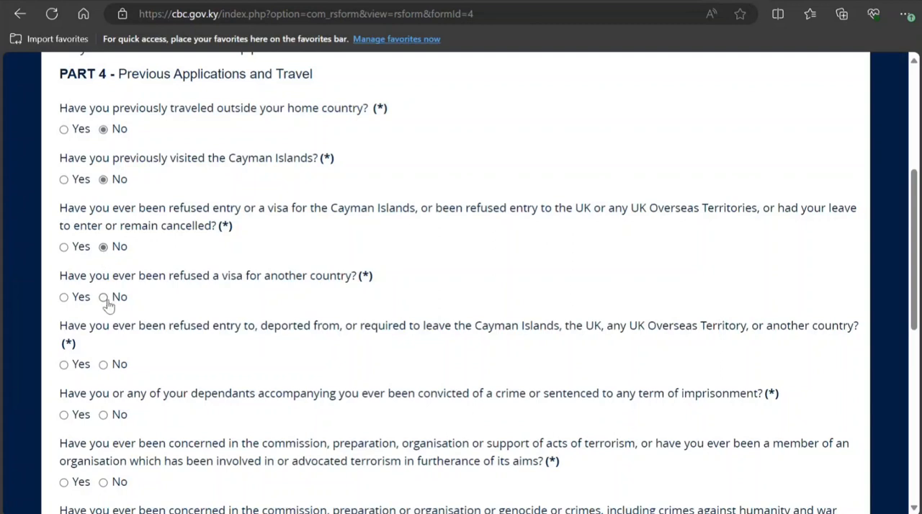
pyautogui.click(64, 298)
pyautogui.click(104, 297)
# Step: Answer No to having been refused entry or deported from any country, and No to any criminal conviction or imprisonment
pyautogui.scroll(-1, 77, 362)
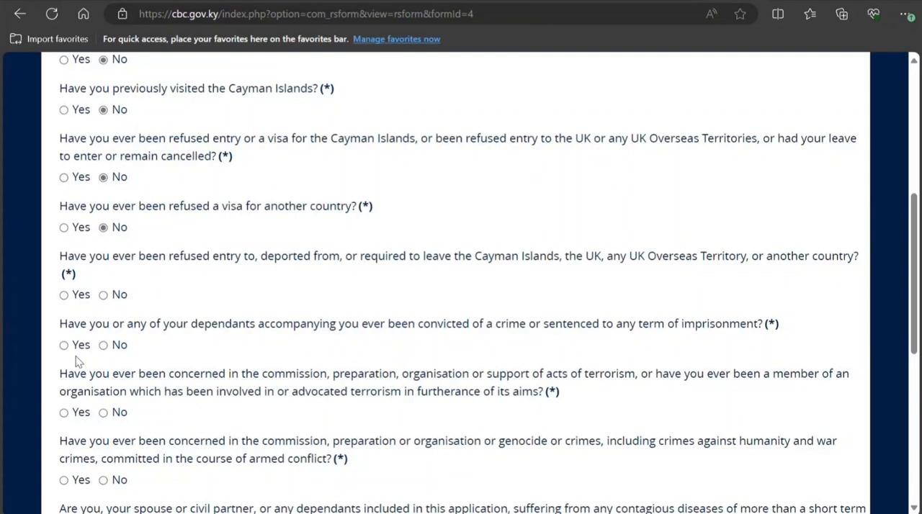
pyautogui.click(103, 295)
pyautogui.click(104, 345)
# Step: Answer No to any involvement in terrorism and No to involvement in genocide or war crimes
pyautogui.scroll(-1, 108, 388)
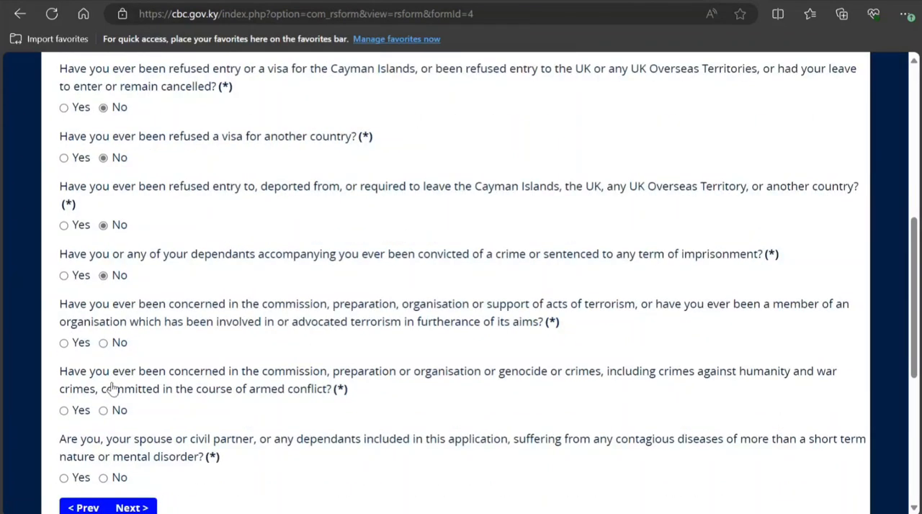
pyautogui.scroll(-1, 112, 388)
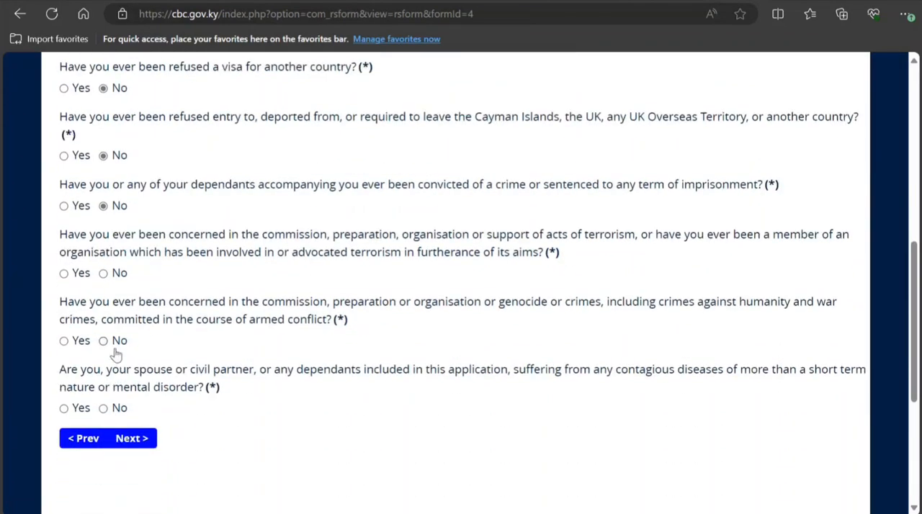
pyautogui.click(104, 274)
pyautogui.click(103, 341)
# Step: Answer No to contagious diseases or mental disorder and continue to Part 5 of the application
pyautogui.scroll(-1, 102, 350)
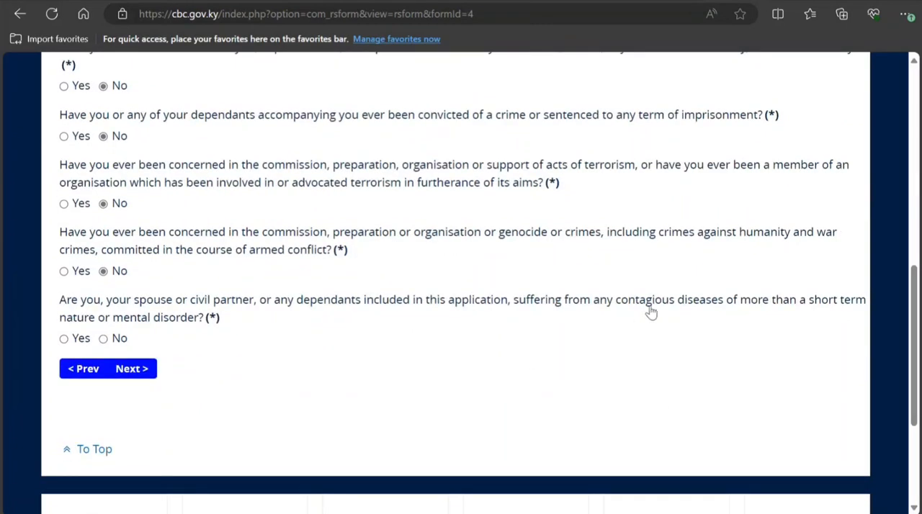
pyautogui.click(104, 340)
pyautogui.click(130, 370)
# Step: Enter 8 Days as the intended length of stay and set the arrival date to 26 March 2024
pyautogui.scroll(5, 273, 382)
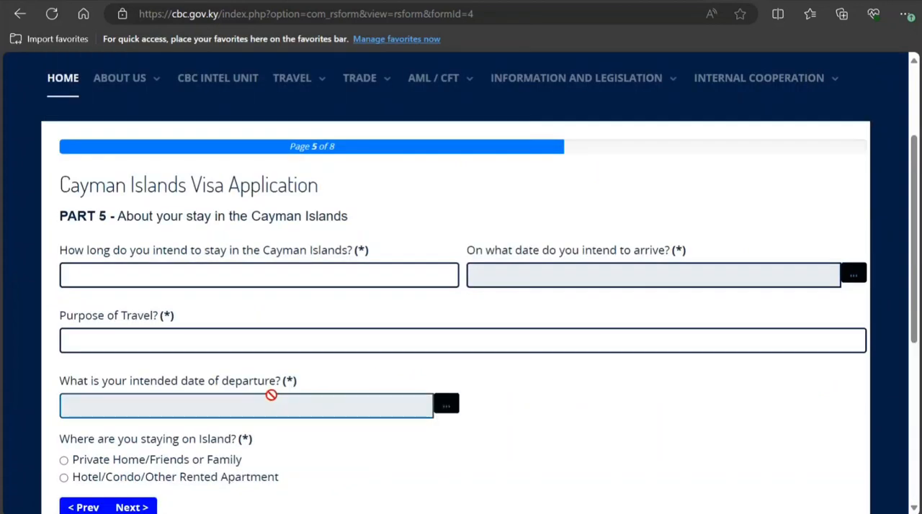
pyautogui.click(299, 275)
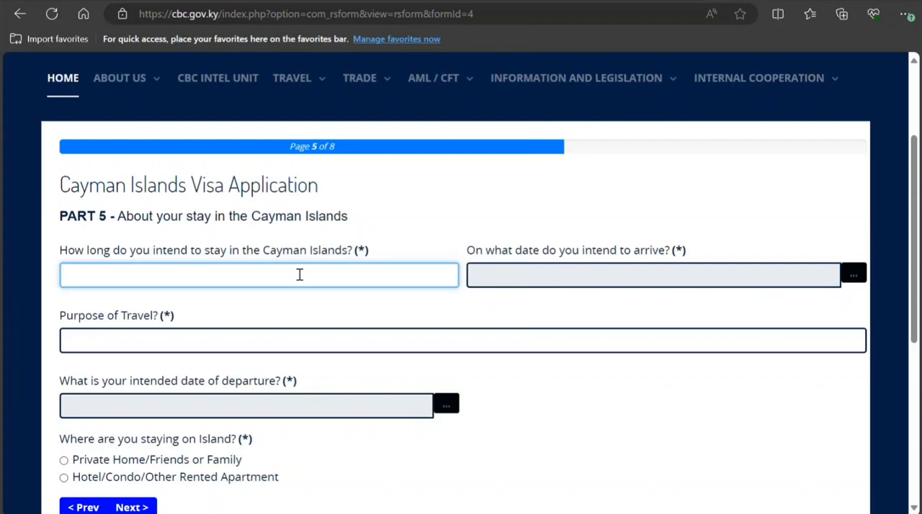
pyautogui.write('8 ')
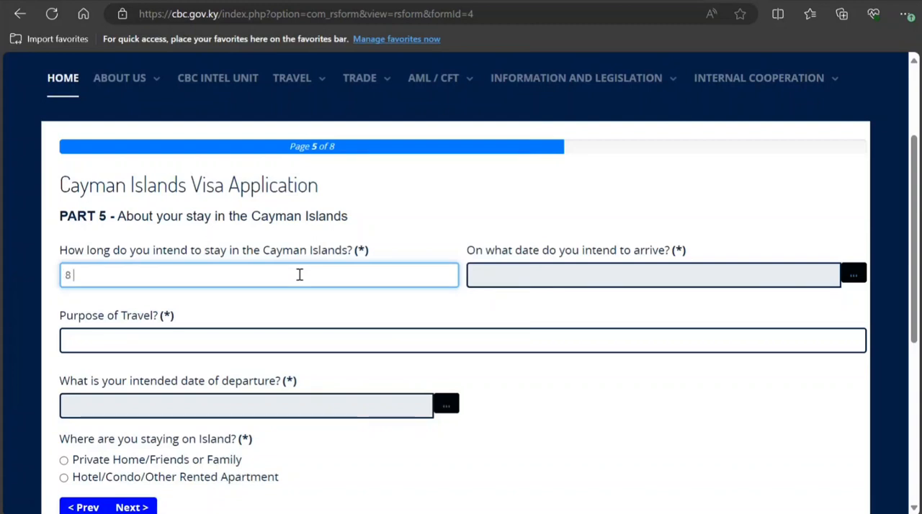
pyautogui.write('da')
pyautogui.press('BackSpace')
pyautogui.press('BackSpace')
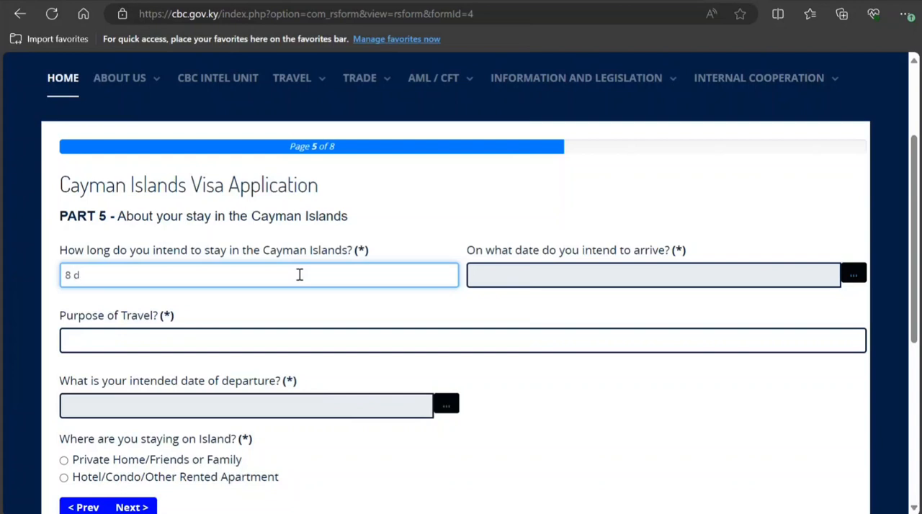
pyautogui.write('Days')
pyautogui.click(538, 285)
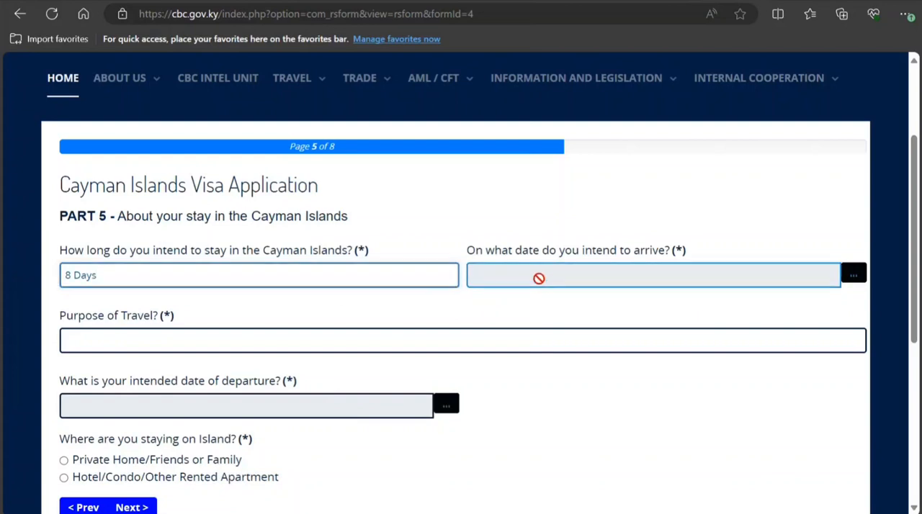
pyautogui.click(533, 410)
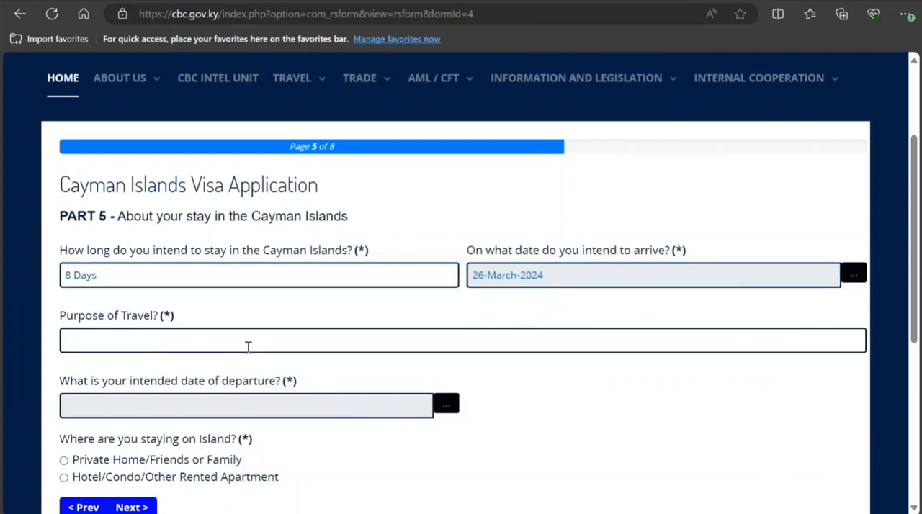
# Step: Enter Tourism as the purpose of travel
pyautogui.click(247, 346)
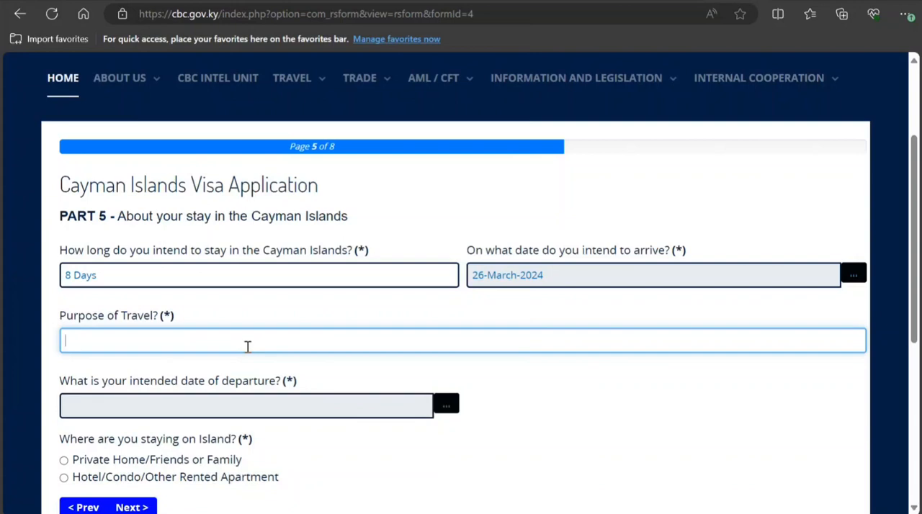
pyautogui.write('R')
pyautogui.press('BackSpace')
pyautogui.write('R')
pyautogui.press('BackSpace')
pyautogui.write('Tourism')
# Step: Set the intended date of departure to 4 April 2024
pyautogui.scroll(-1, 259, 329)
pyautogui.click(264, 333)
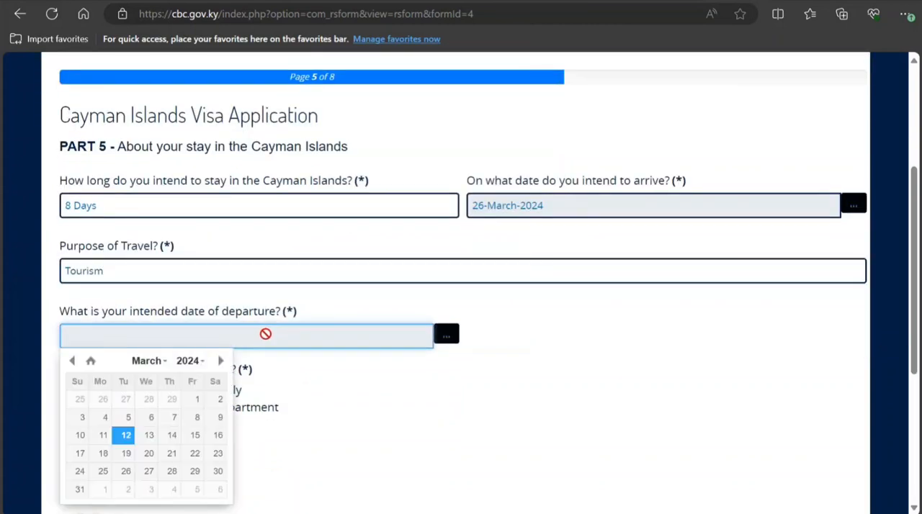
pyautogui.click(165, 362)
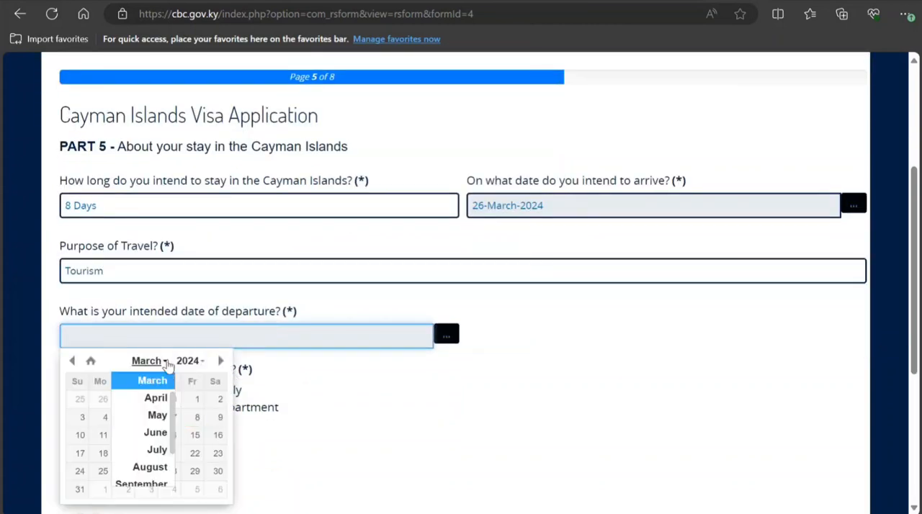
pyautogui.click(168, 398)
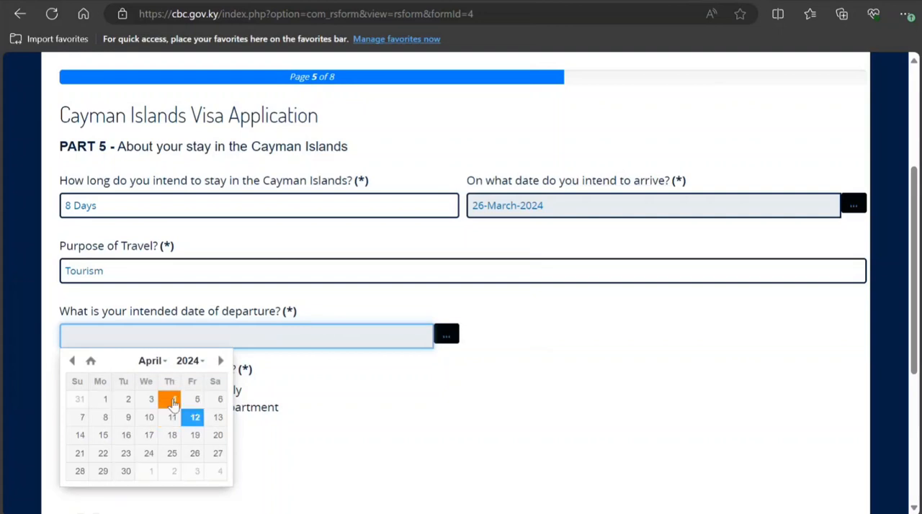
pyautogui.click(173, 400)
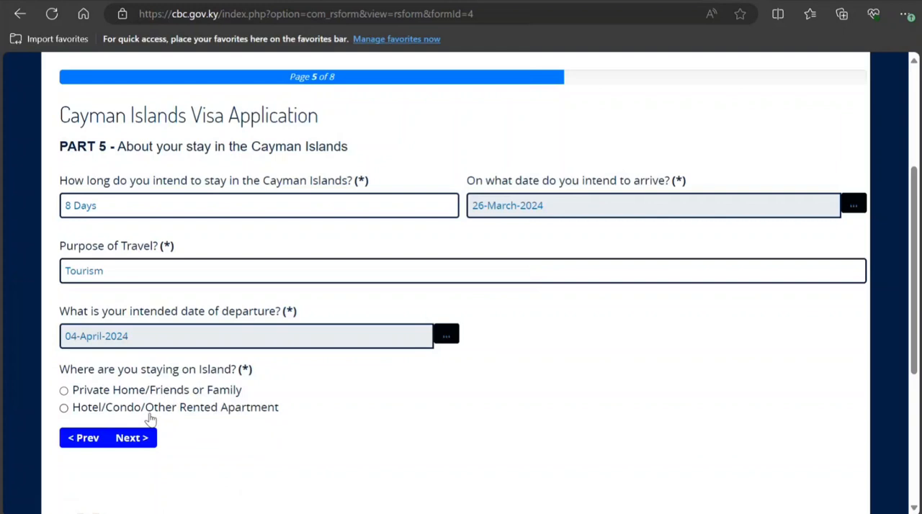
# Step: Choose Hotel/Condo/Other Rented Apartment as the place of stay, and enter the accommodation name njjnjn and its address in the first row
pyautogui.click(148, 409)
pyautogui.scroll(-4, 148, 417)
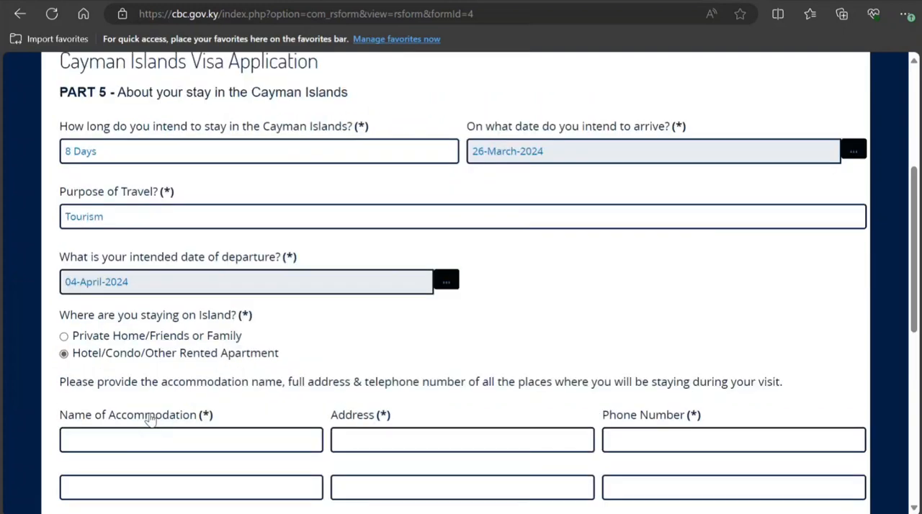
pyautogui.click(196, 210)
pyautogui.write('njjnjn')
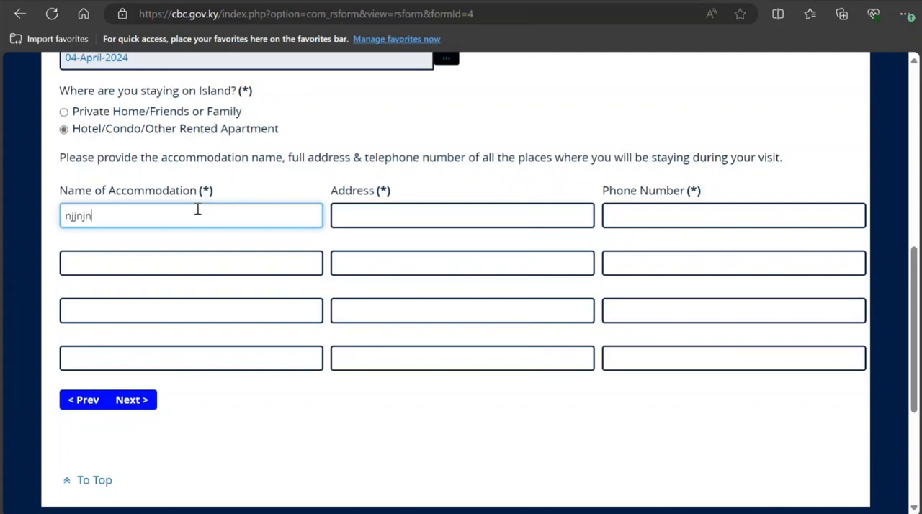
pyautogui.press('Tab')
pyautogui.write('esese')
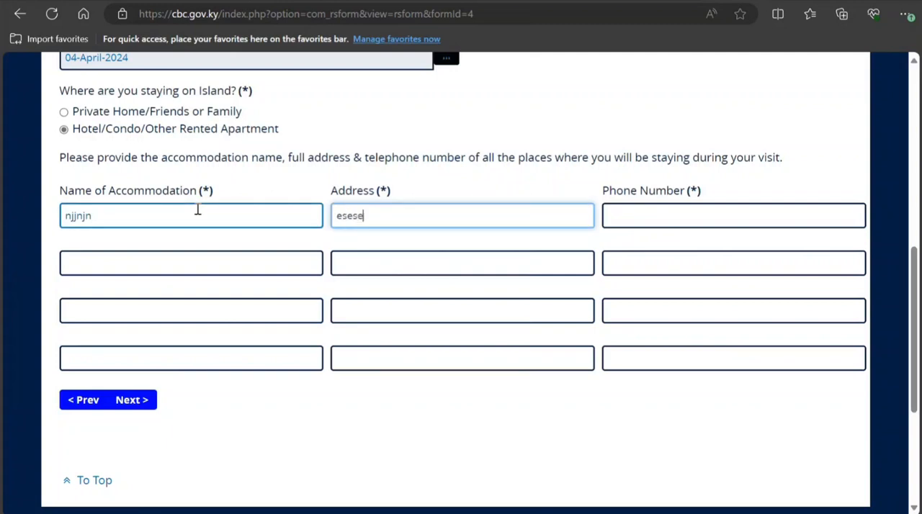
# Step: Enter the accommodation's phone number and continue to Part 6 of the application
pyautogui.press('Tab')
pyautogui.press('F7')
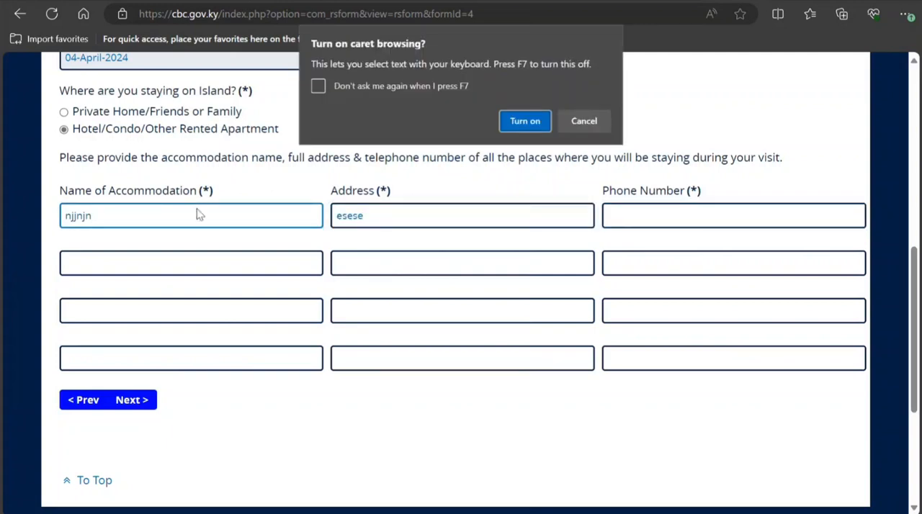
pyautogui.click(594, 124)
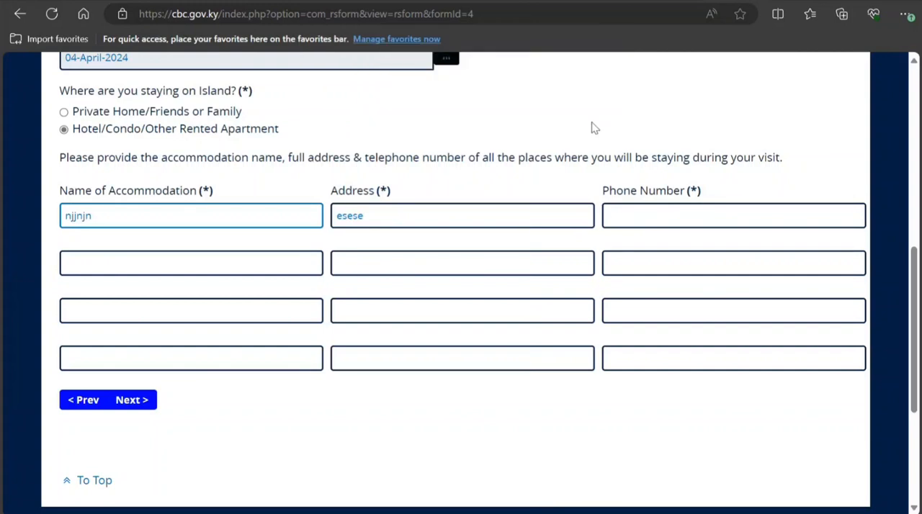
pyautogui.write('676767')
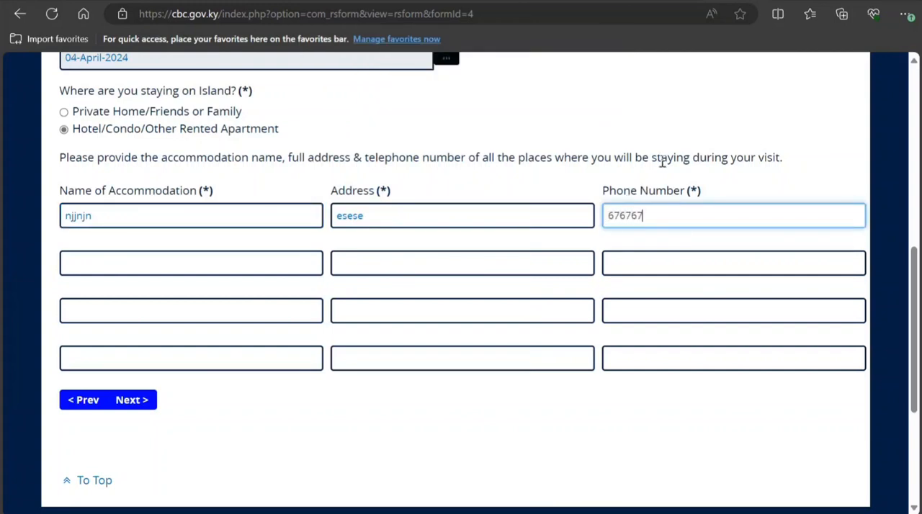
pyautogui.write('67676767676')
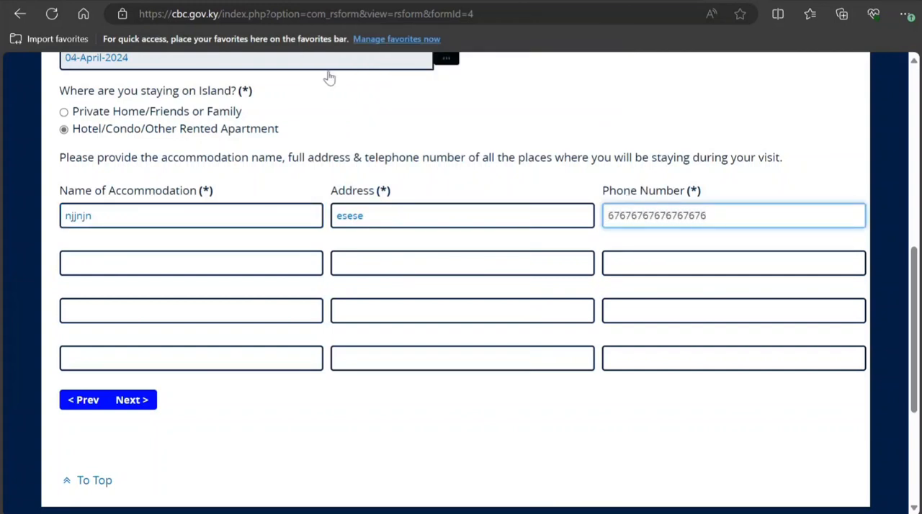
pyautogui.click(141, 406)
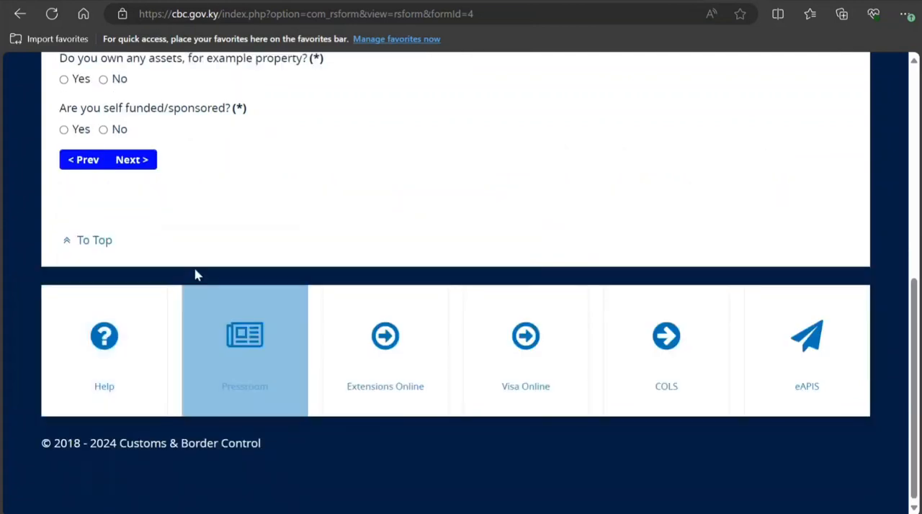
# Step: Answer Yes to being currently employed and enter bhhbhh as the present job
pyautogui.scroll(4, 196, 273)
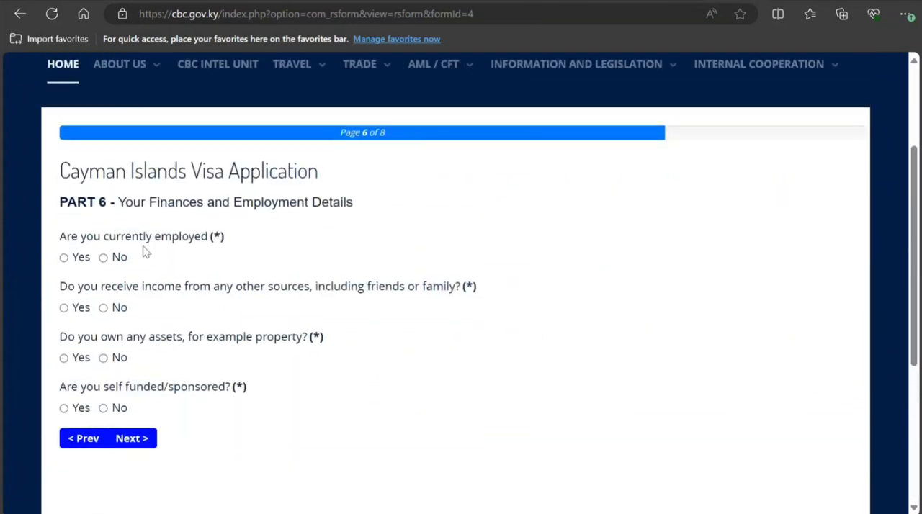
pyautogui.click(65, 259)
pyautogui.scroll(-1, 122, 262)
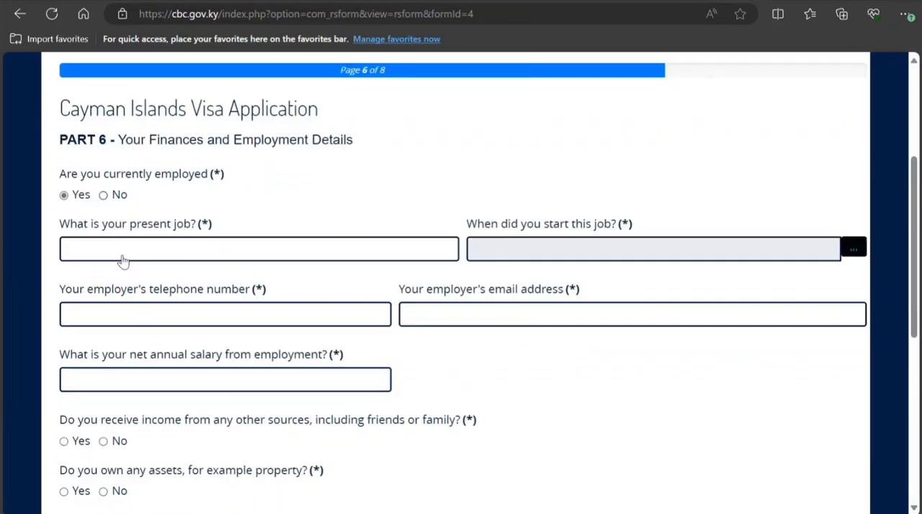
pyautogui.click(321, 246)
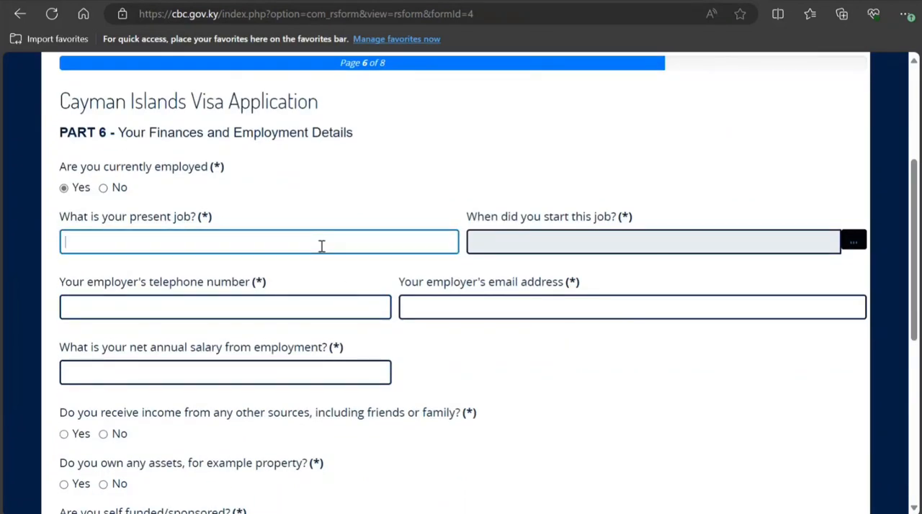
pyautogui.write('bhhhhh')
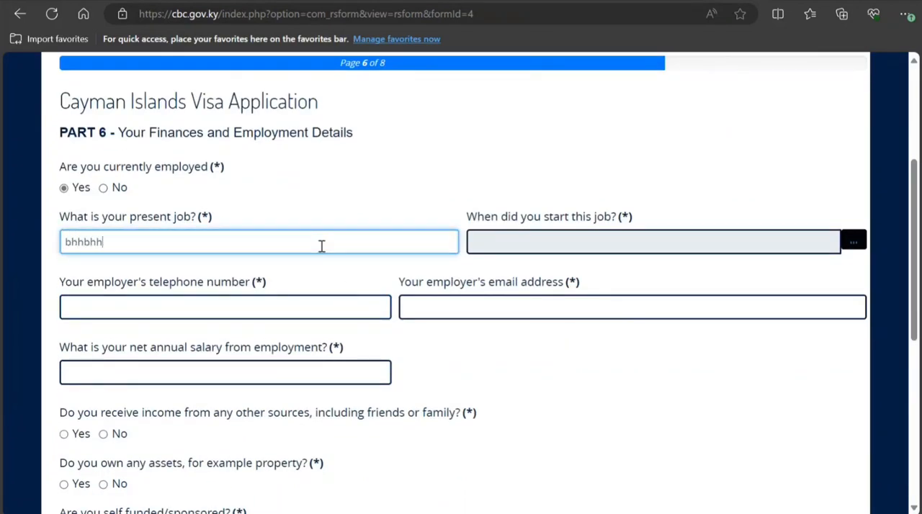
# Step: Set the start date of the present job to 12 March 2020
pyautogui.press('Tab')
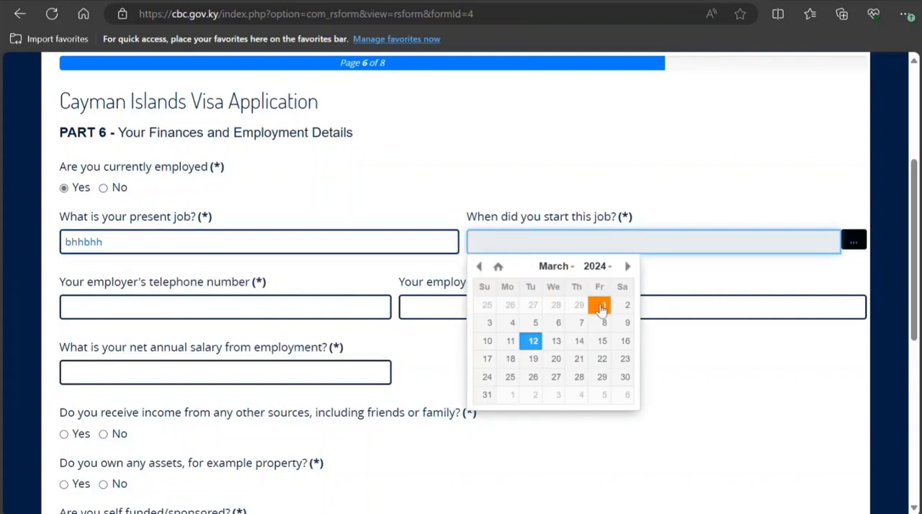
pyautogui.click(595, 266)
pyautogui.scroll(3, 595, 317)
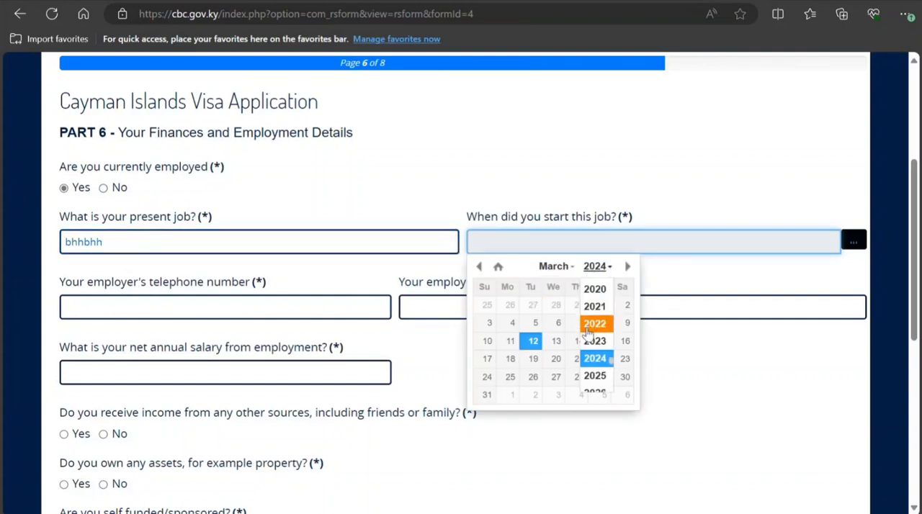
pyautogui.click(593, 323)
pyautogui.click(579, 323)
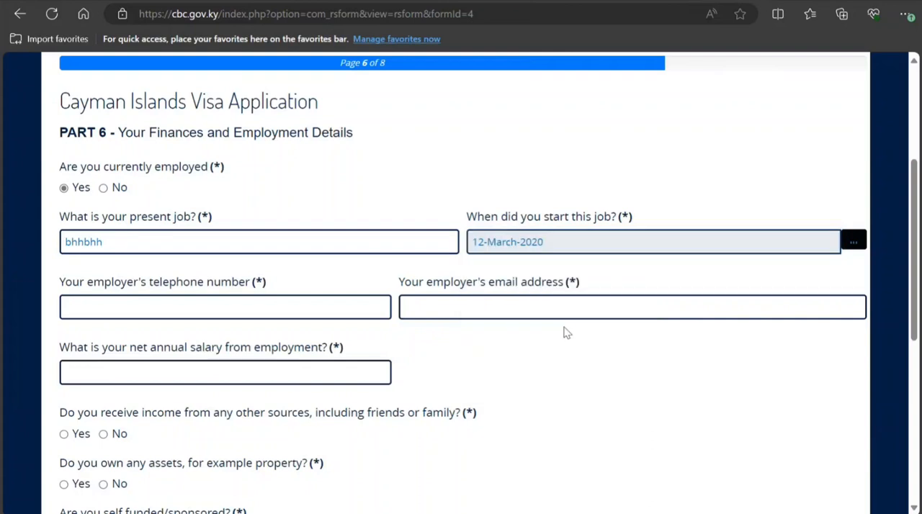
# Step: Enter the employer's telephone number in the employment details
pyautogui.click(240, 313)
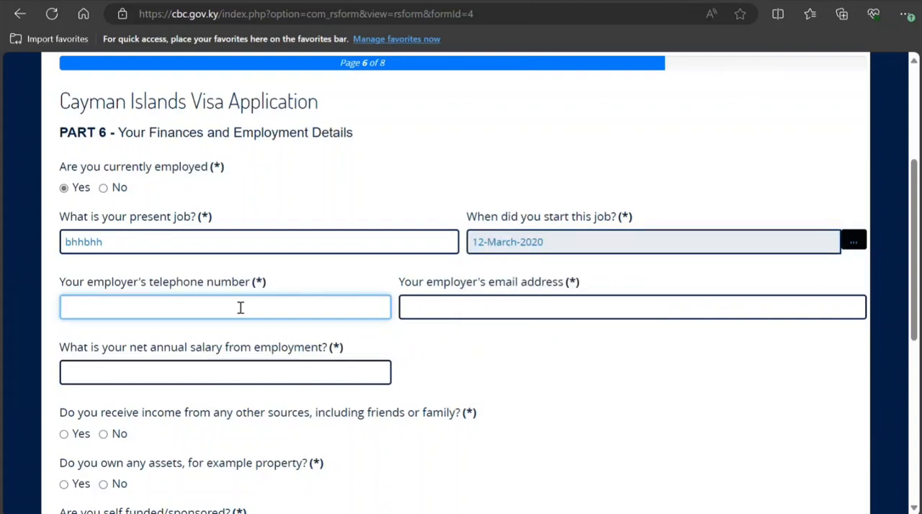
pyautogui.write('788787878878')
pyautogui.press('Tab')
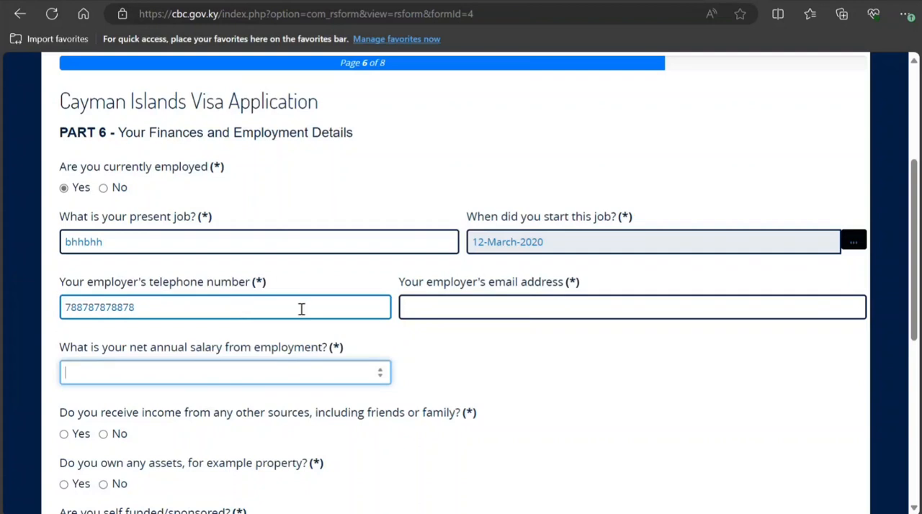
# Step: Enter the employer's email address in the employment details
pyautogui.click(483, 297)
pyautogui.write('jbjbjb')
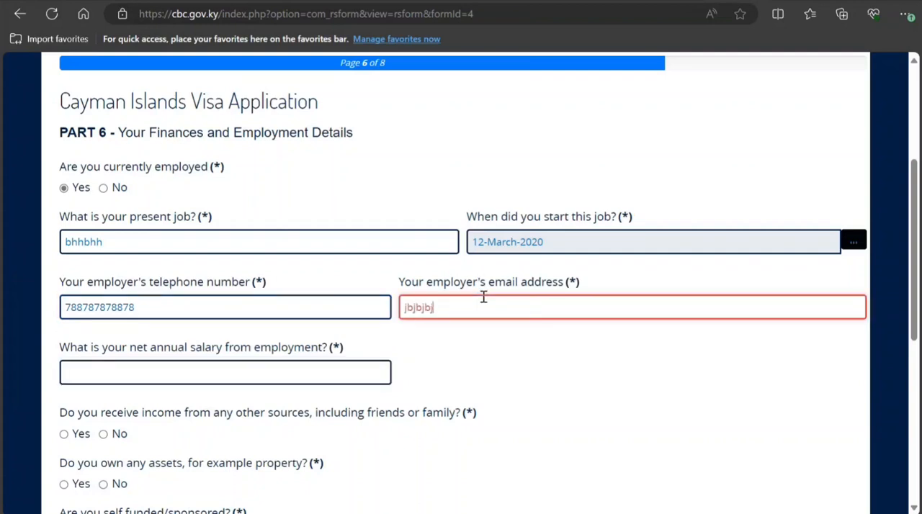
pyautogui.write('#')
pyautogui.press('BackSpace')
pyautogui.write('@cffcfc')
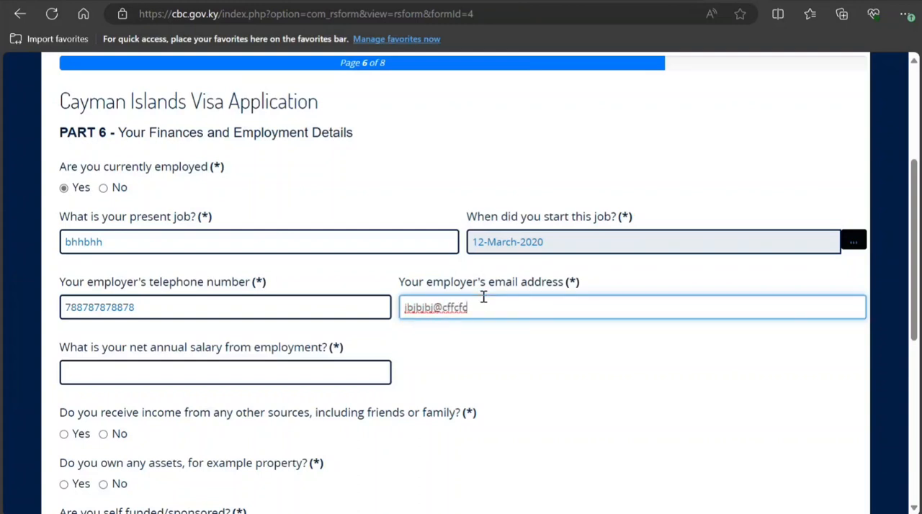
pyautogui.write('.')
pyautogui.click(483, 296)
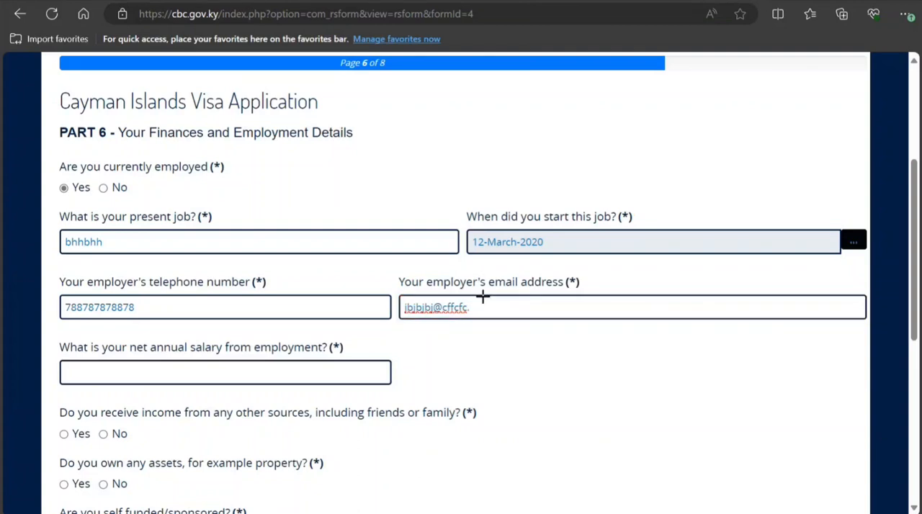
pyautogui.click(483, 298)
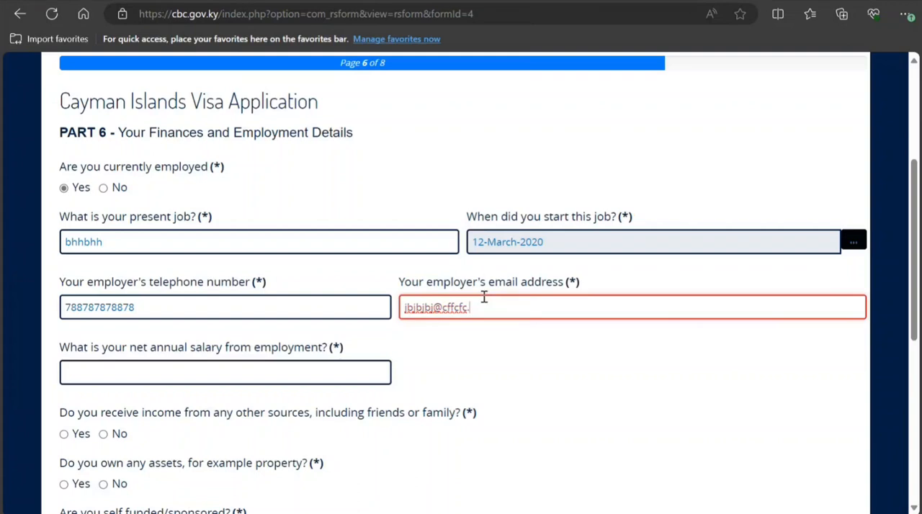
pyautogui.write('bhbh')
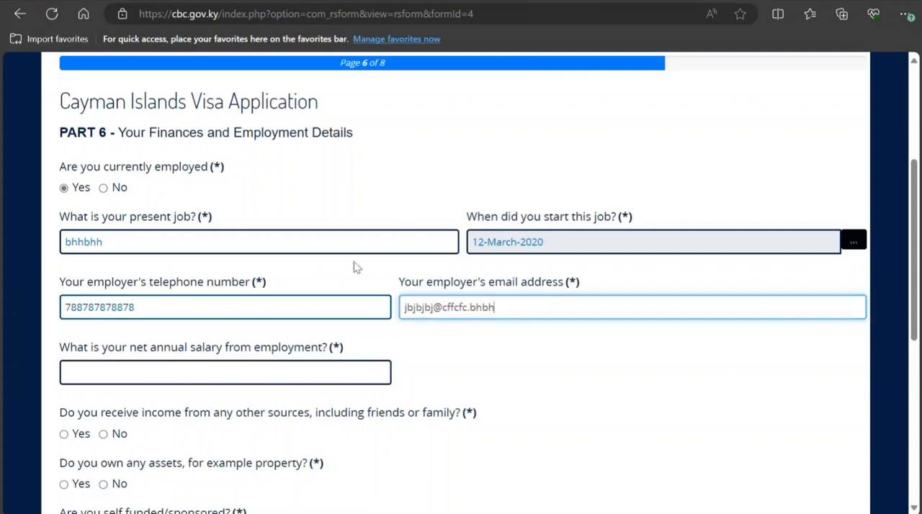
# Step: Set the net annual salary from employment to 900000 and answer No to receiving income from other sources
pyautogui.click(283, 371)
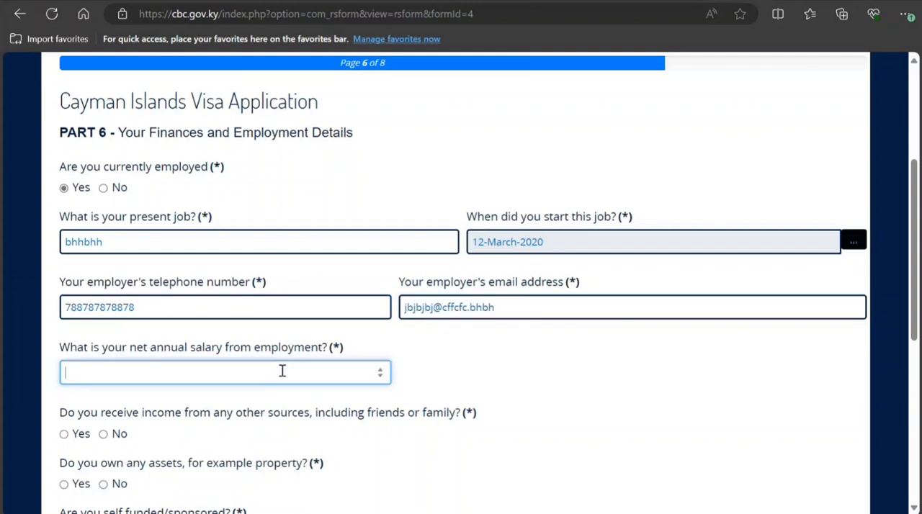
pyautogui.click(380, 370)
pyautogui.click(380, 370)
pyautogui.click(380, 370)
pyautogui.click(380, 370)
pyautogui.moveTo(281, 377); pyautogui.dragTo(60, 383)
pyautogui.write('900000')
pyautogui.click(283, 404)
pyautogui.click(132, 373)
pyautogui.click(104, 435)
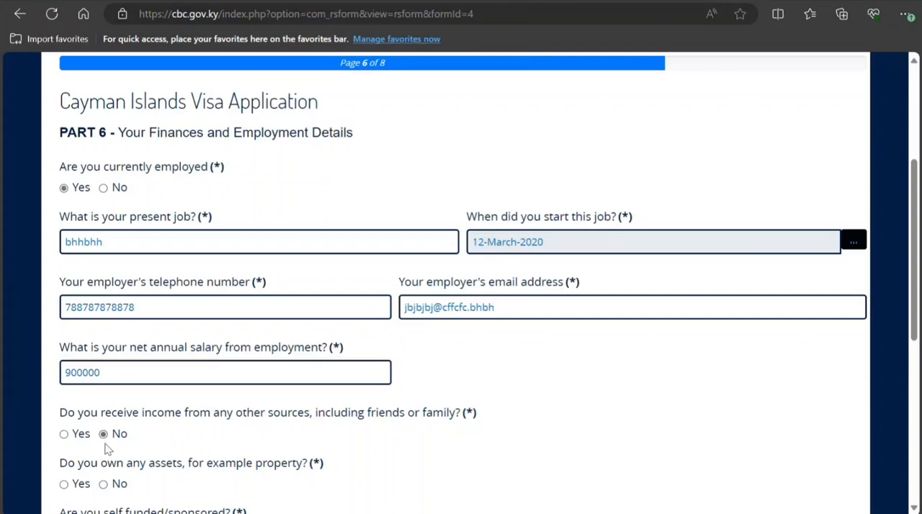
# Step: Answer Yes to owning assets and enter hbhbhbhb as the details of the owned assets
pyautogui.scroll(-1, 104, 439)
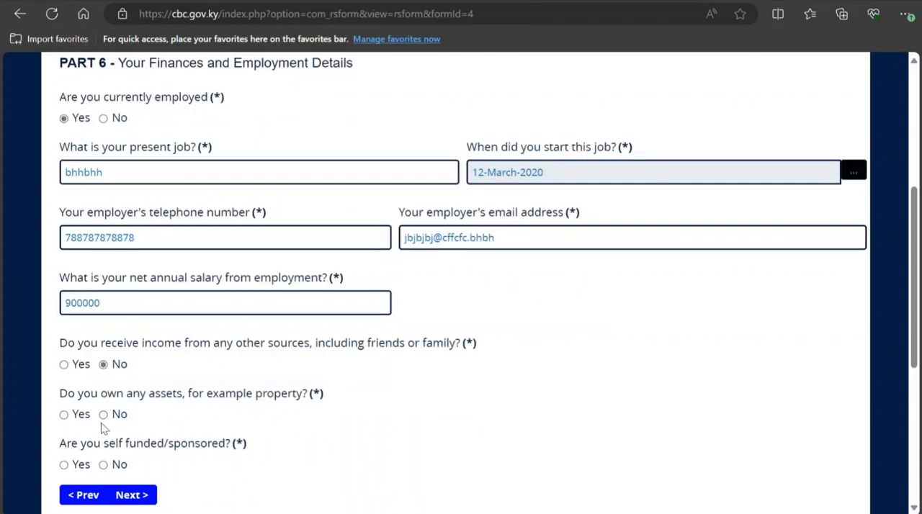
pyautogui.click(62, 416)
pyautogui.scroll(-3, 79, 418)
pyautogui.click(144, 293)
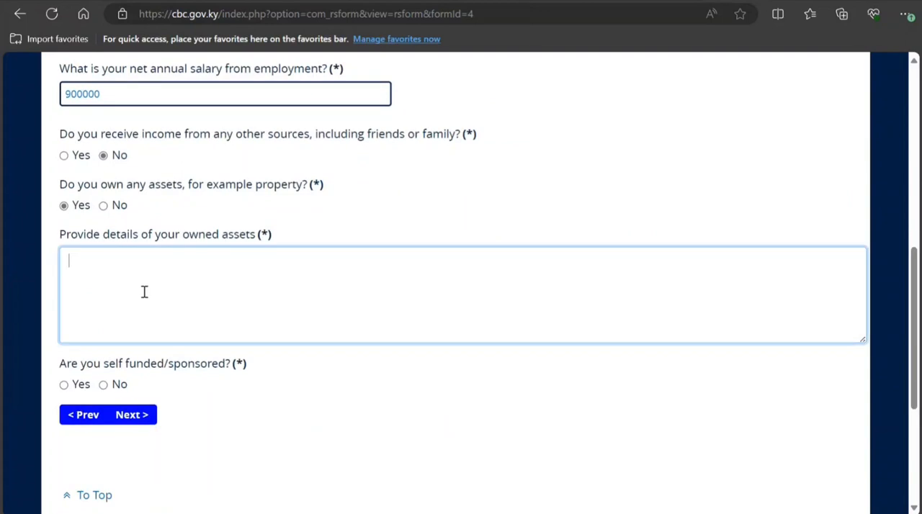
pyautogui.write('hbhbhbhb')
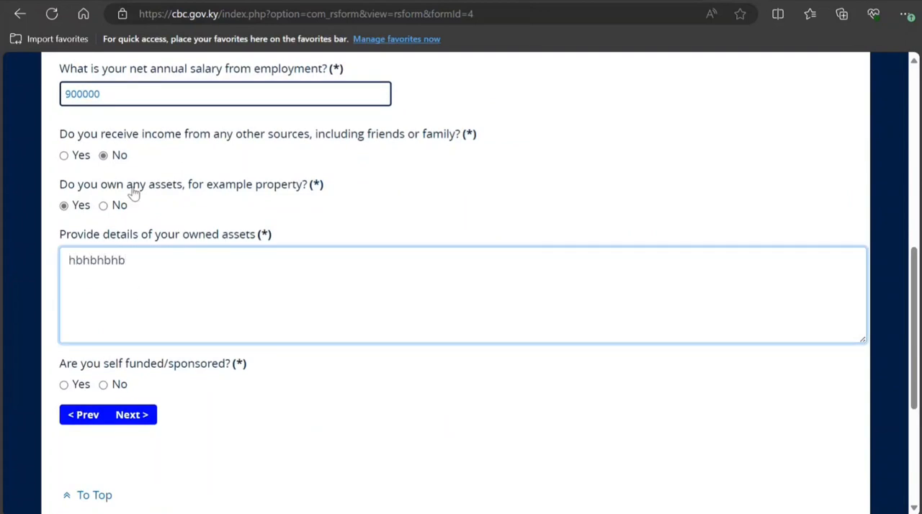
# Step: Change the answer on income from other sources to Yes and enter jnjjjnjnjnj as its details
pyautogui.click(63, 155)
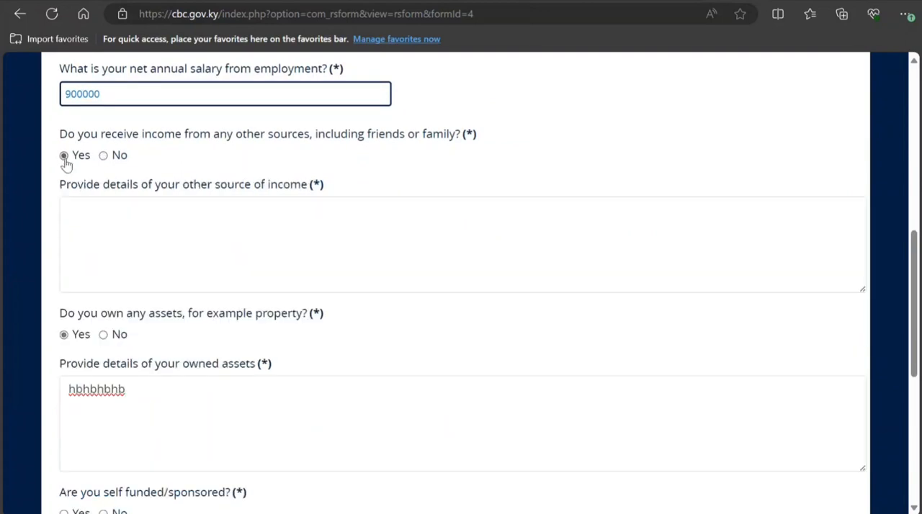
pyautogui.click(102, 209)
pyautogui.write('jnjjjnjnjnj')
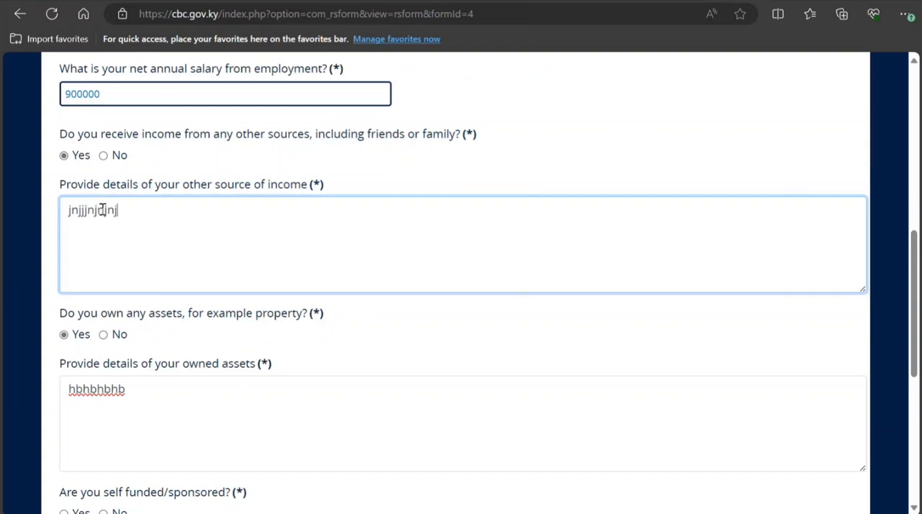
pyautogui.scroll(-3, 95, 271)
pyautogui.scroll(-1, 95, 271)
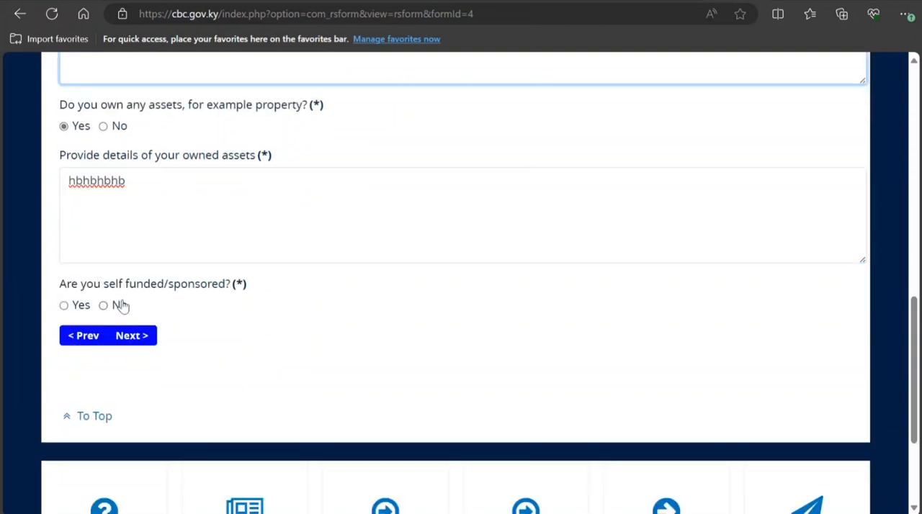
pyautogui.click(65, 306)
pyautogui.click(157, 379)
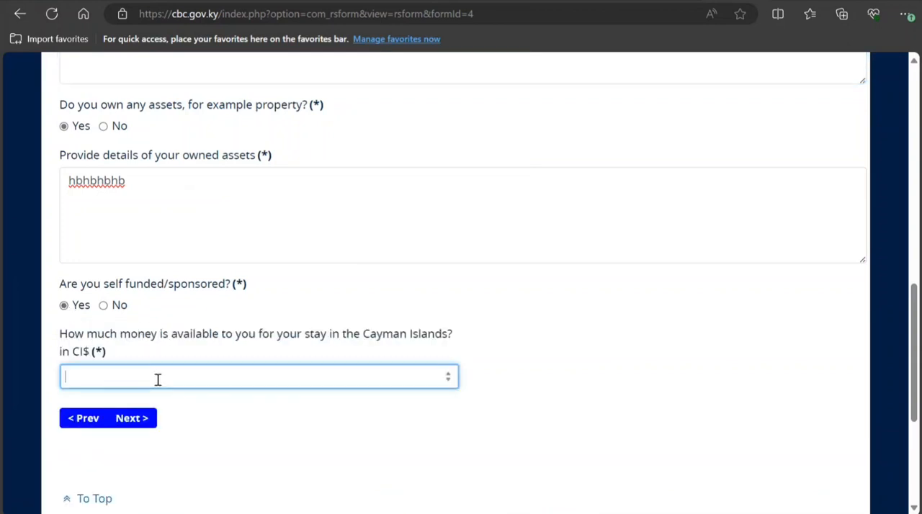
pyautogui.write('78787')
pyautogui.click(104, 305)
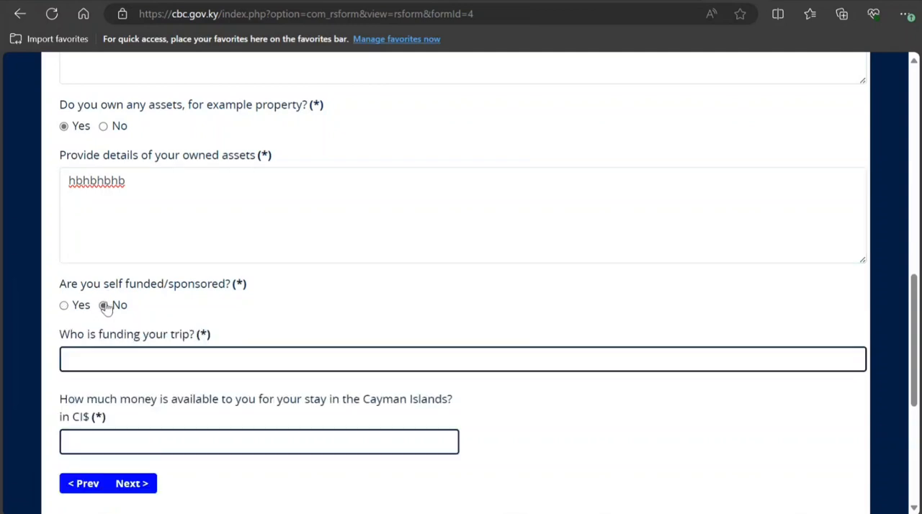
# Step: Answer Yes to being self funded with CI$ 5666 available for the stay, and continue to Part 7
pyautogui.click(65, 305)
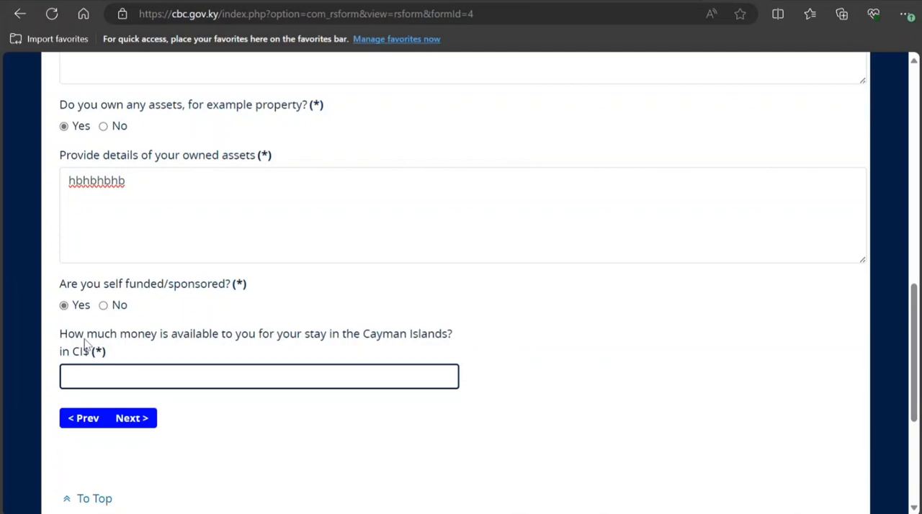
pyautogui.click(112, 382)
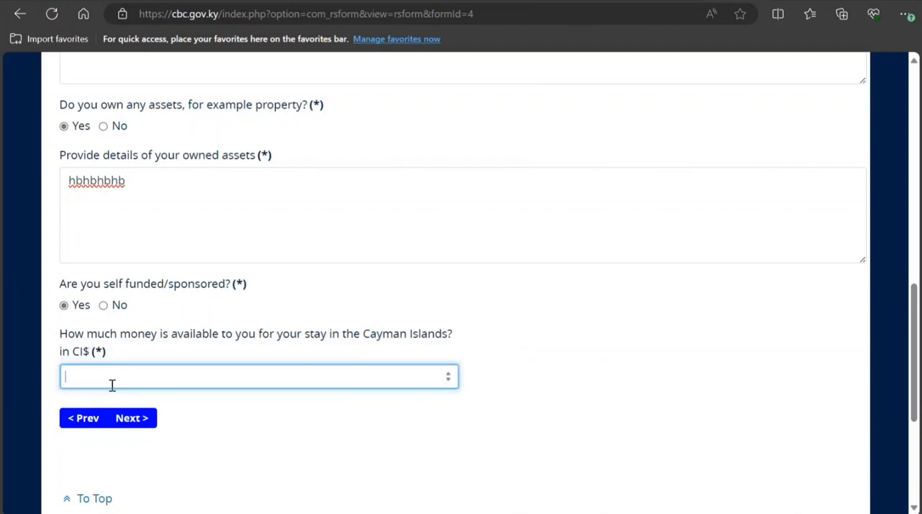
pyautogui.write('56666')
pyautogui.press('BackSpace')
pyautogui.click(142, 421)
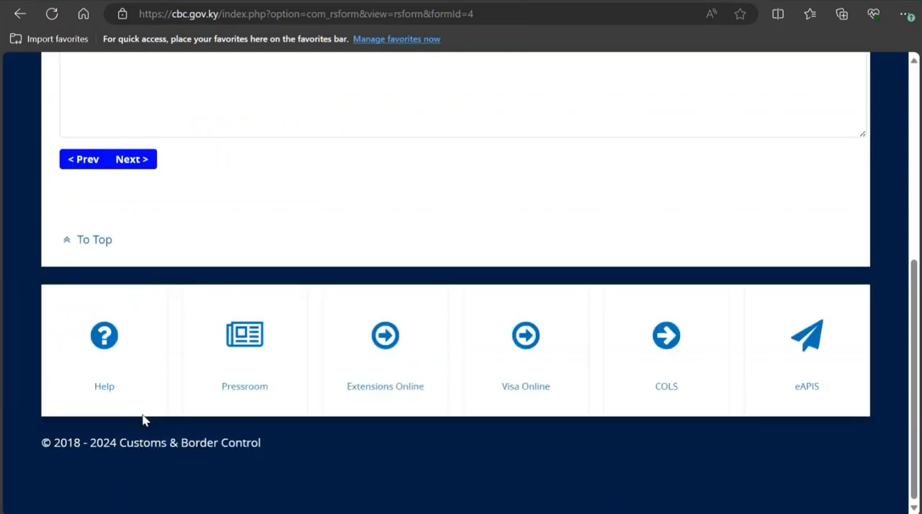
# Step: Open the other information field in Part 7 for entering additional details about the application
pyautogui.scroll(3, 202, 383)
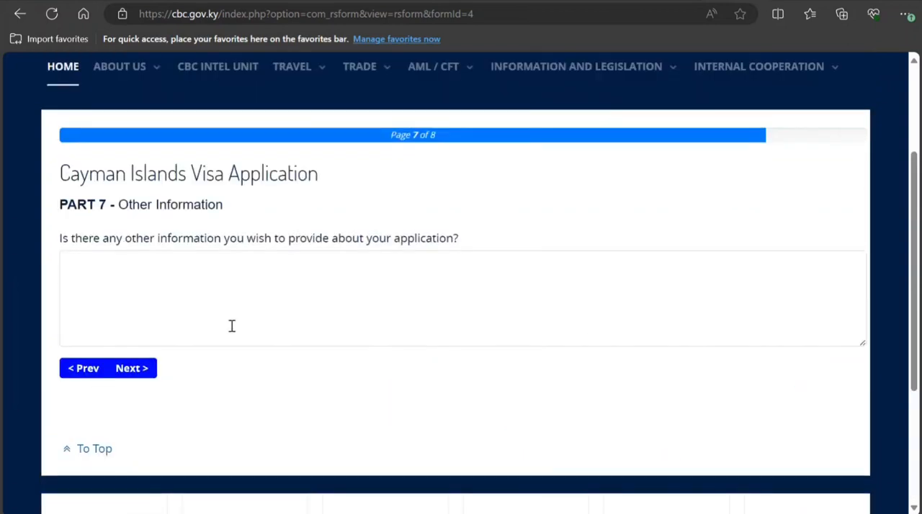
pyautogui.click(177, 279)
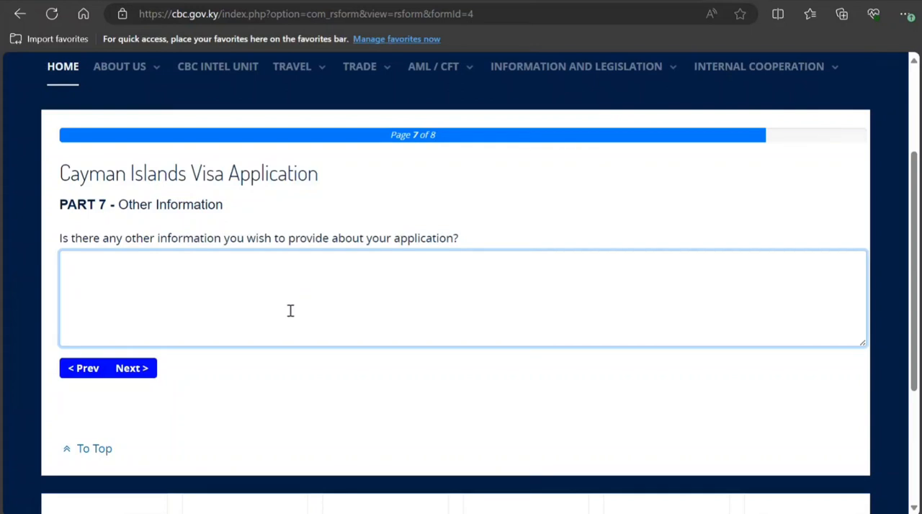